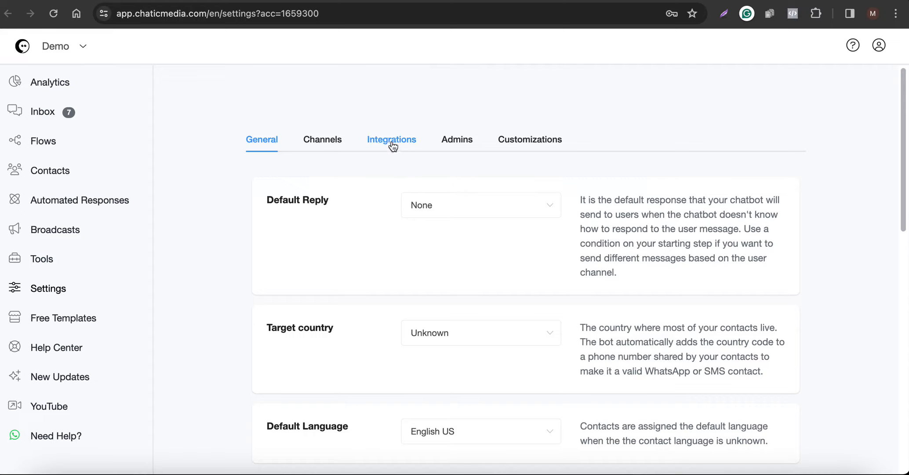
- Open the Google Calendar integration in the account settings and check which account is connected
{"action": "left_click", "coordinate": [393, 146]}
{"action": "scroll", "coordinate": [320, 249], "scroll_direction": "down", "scroll_amount": 3}
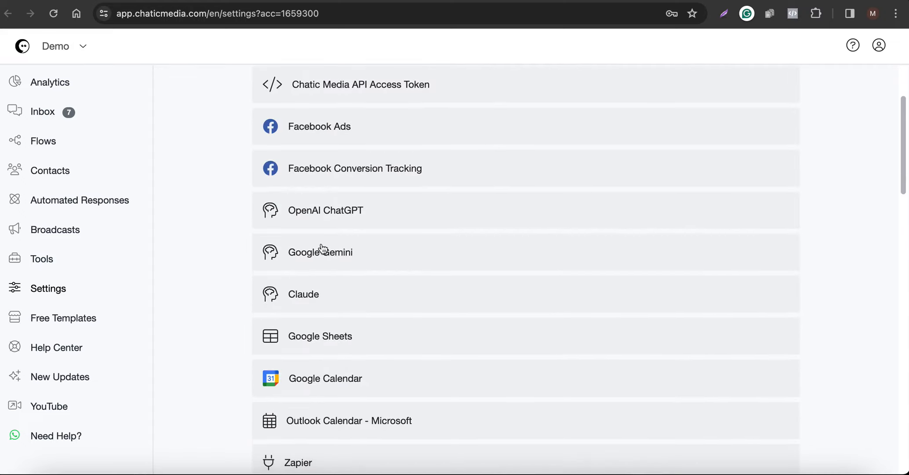
{"action": "scroll", "coordinate": [322, 257], "scroll_direction": "down", "scroll_amount": 2}
{"action": "left_click", "coordinate": [319, 308]}
{"action": "scroll", "coordinate": [320, 309], "scroll_direction": "down", "scroll_amount": 2}
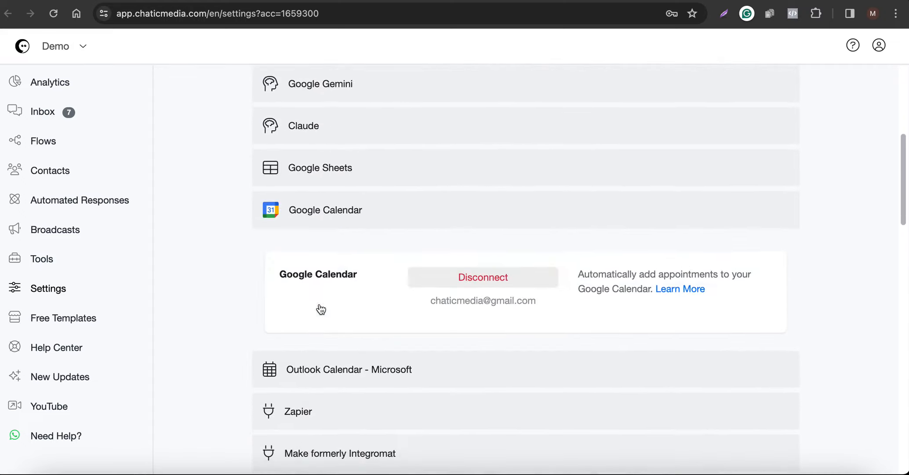
{"action": "left_click_drag", "start_coordinate": [421, 302], "coordinate": [539, 304]}
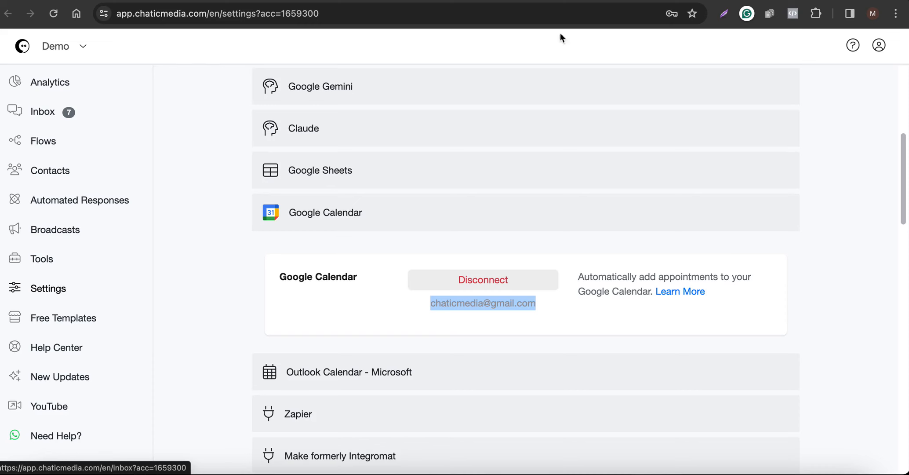
{"action": "left_click", "coordinate": [651, 0]}
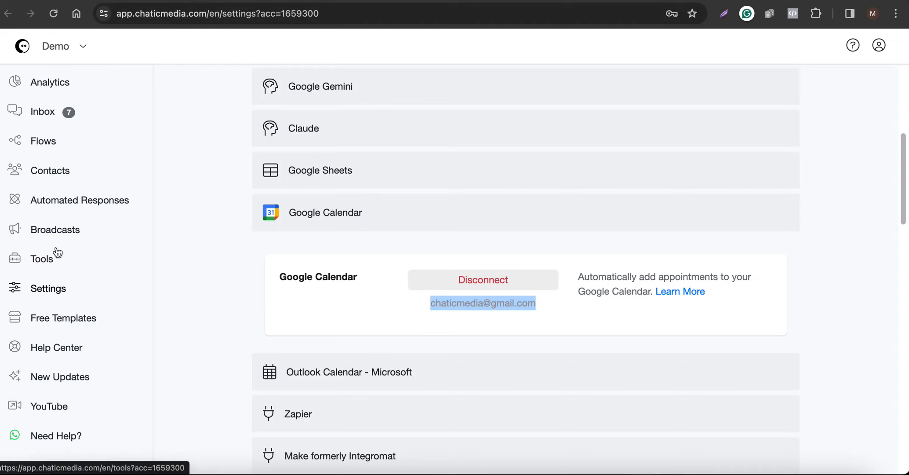
- Open the Appointment Scheduling tool
{"action": "left_click", "coordinate": [42, 257]}
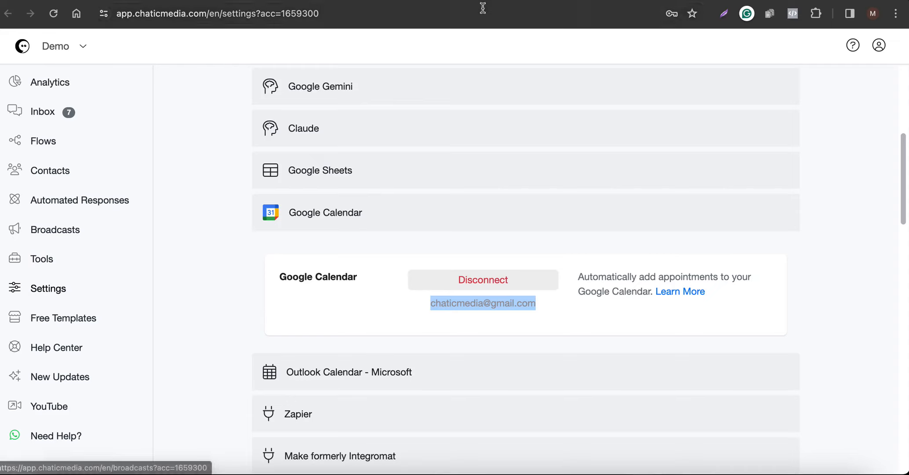
{"action": "scroll", "coordinate": [457, 263], "scroll_direction": "down", "scroll_amount": 10}
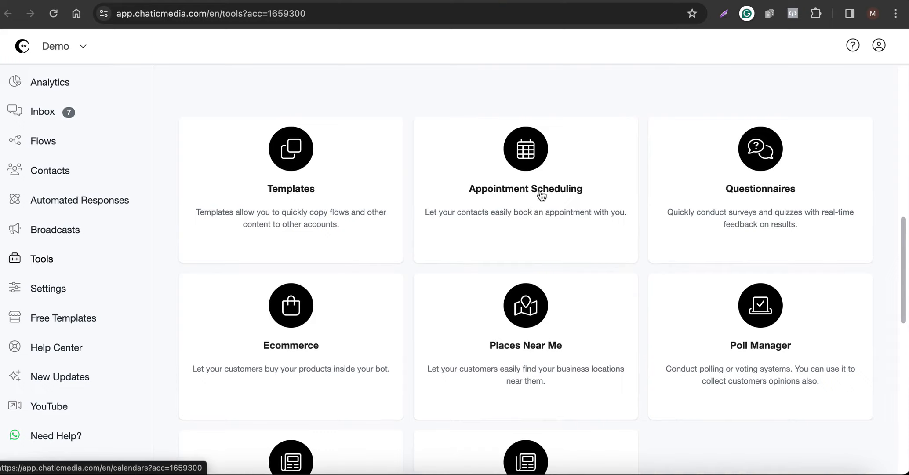
{"action": "left_click", "coordinate": [517, 1]}
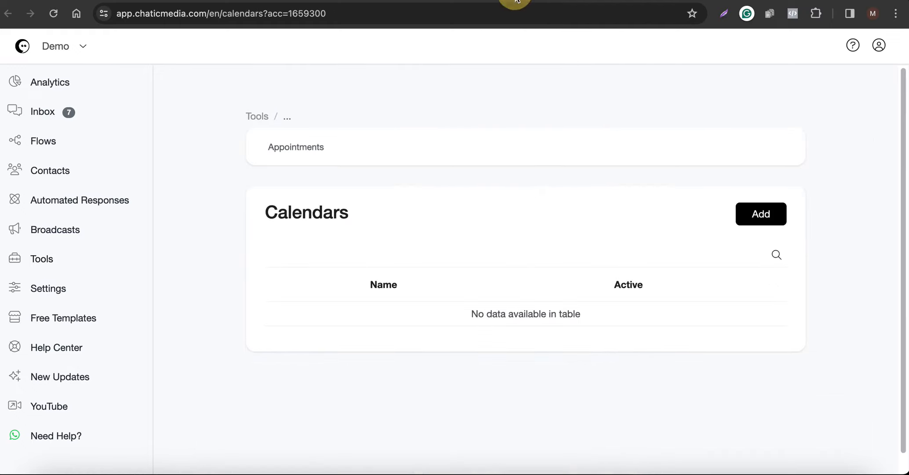
- Add a new calendar named "Test Calendar" and continue to its setup
{"action": "left_click", "coordinate": [775, 218]}
{"action": "left_click", "coordinate": [361, 114]}
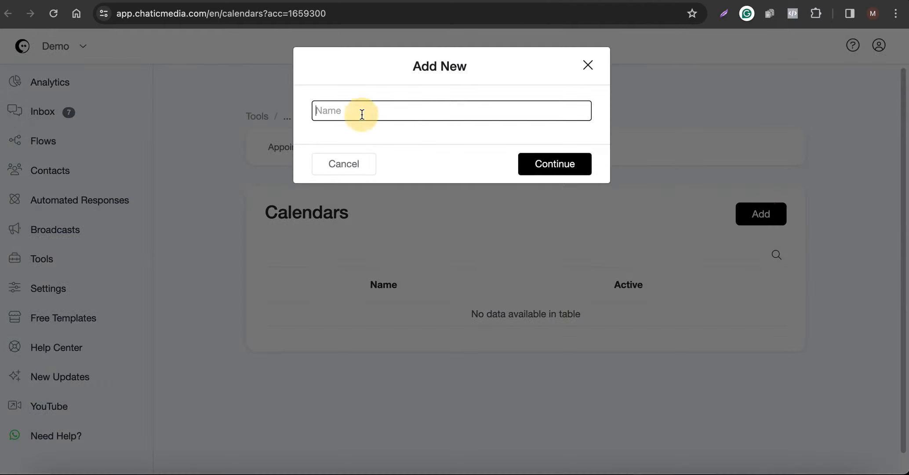
{"action": "type", "text": "Test Calendar"}
{"action": "left_click", "coordinate": [546, 169]}
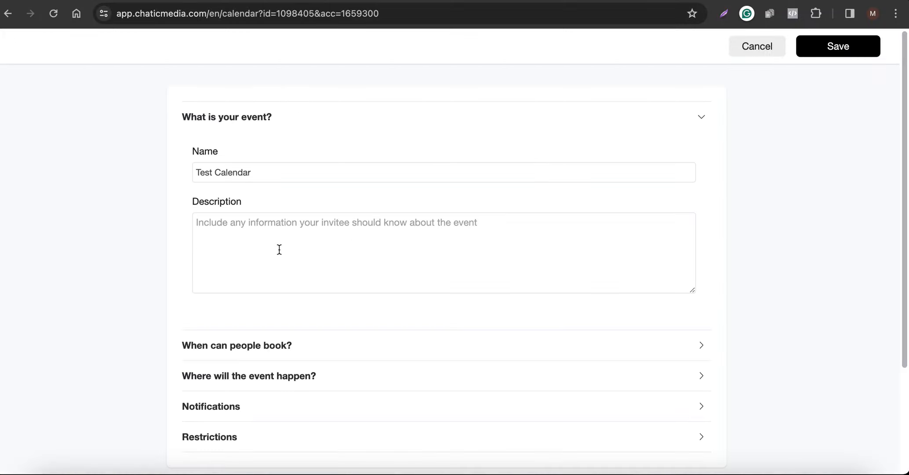
- Fill the event description with the calendar name "Test Calendar" repeated three times
{"action": "left_click_drag", "start_coordinate": [263, 176], "coordinate": [162, 167]}
{"action": "key", "text": "super+c"}
{"action": "left_click", "coordinate": [277, 263]}
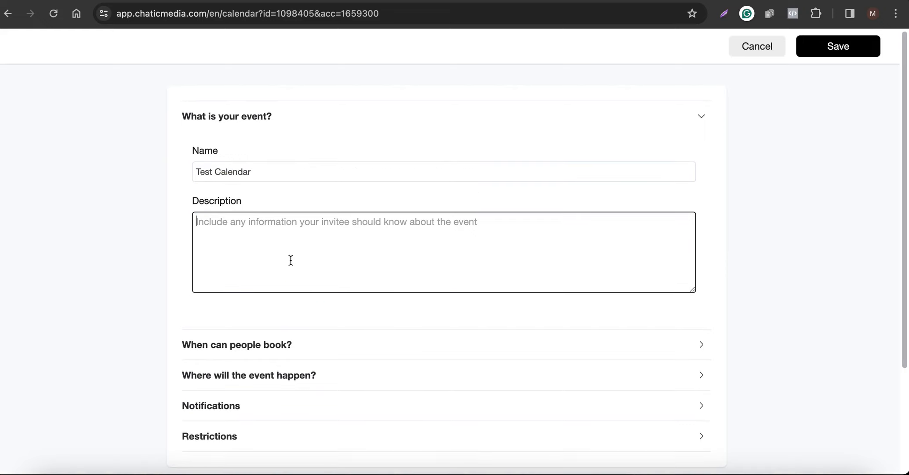
{"action": "key", "text": "super+v"}
{"action": "key", "text": "super+v"}
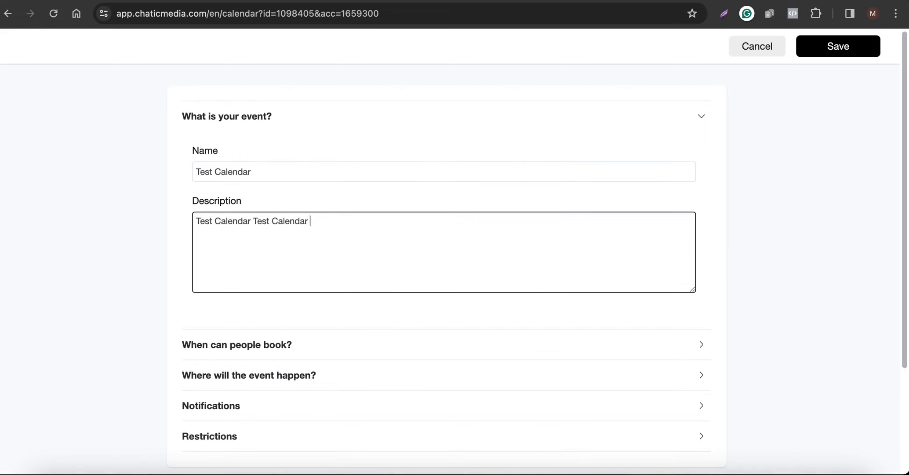
{"action": "key", "text": "super+v"}
- Remove the 05:00 - 13:00 booking slots from Friday, Thursday and Wednesday in the calendar's availability
{"action": "scroll", "coordinate": [444, 264], "scroll_direction": "down", "scroll_amount": 2}
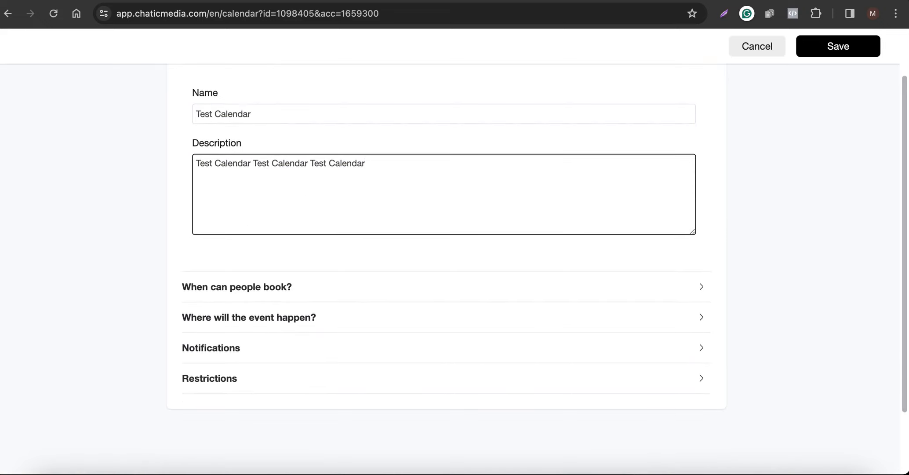
{"action": "left_click", "coordinate": [267, 292]}
{"action": "left_click", "coordinate": [603, 248]}
{"action": "left_click", "coordinate": [625, 139]}
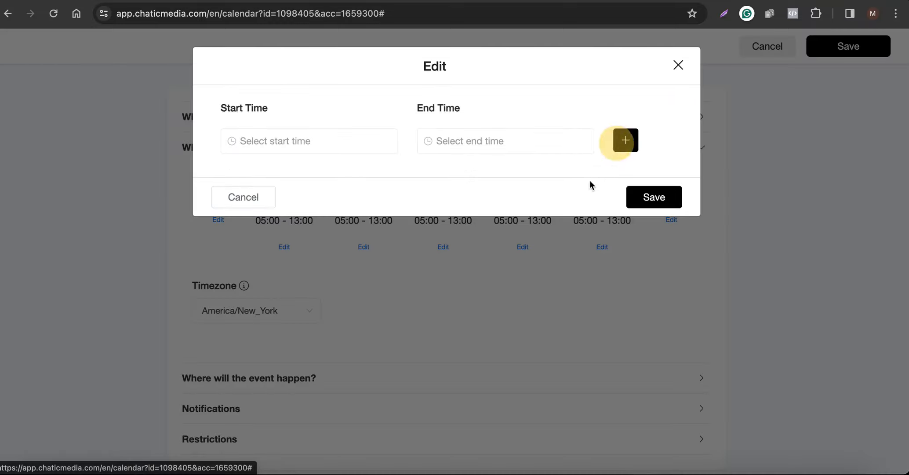
{"action": "left_click", "coordinate": [664, 200]}
{"action": "left_click", "coordinate": [545, 247]}
{"action": "left_click", "coordinate": [625, 141]}
{"action": "left_click", "coordinate": [638, 200]}
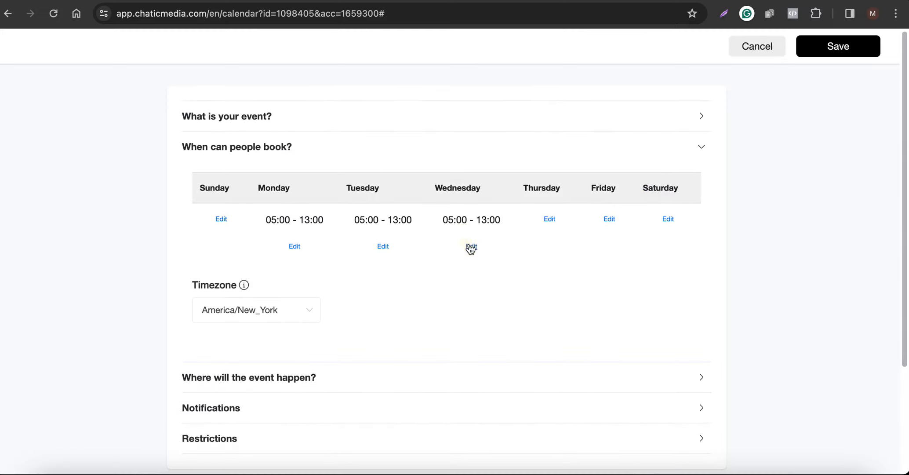
{"action": "left_click", "coordinate": [468, 246]}
{"action": "left_click", "coordinate": [625, 139]}
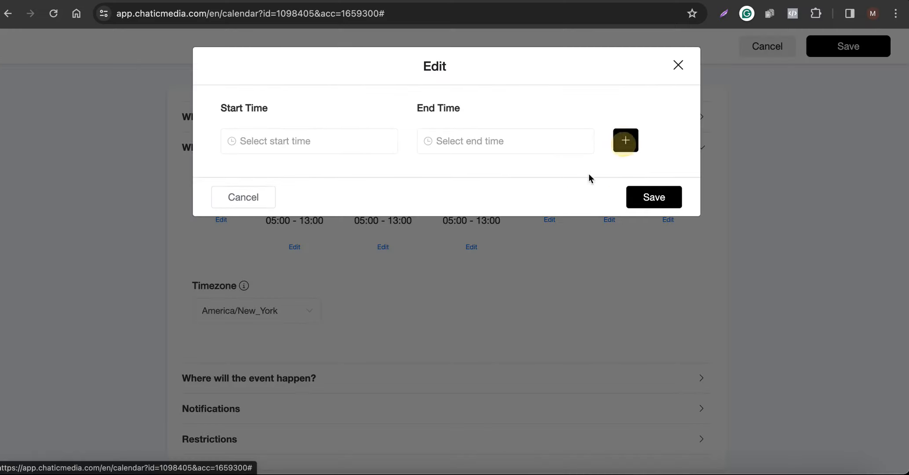
{"action": "left_click", "coordinate": [657, 200]}
- Set Tuesday's booking hours to 08:00 - 12:00 and save them
{"action": "left_click", "coordinate": [387, 247]}
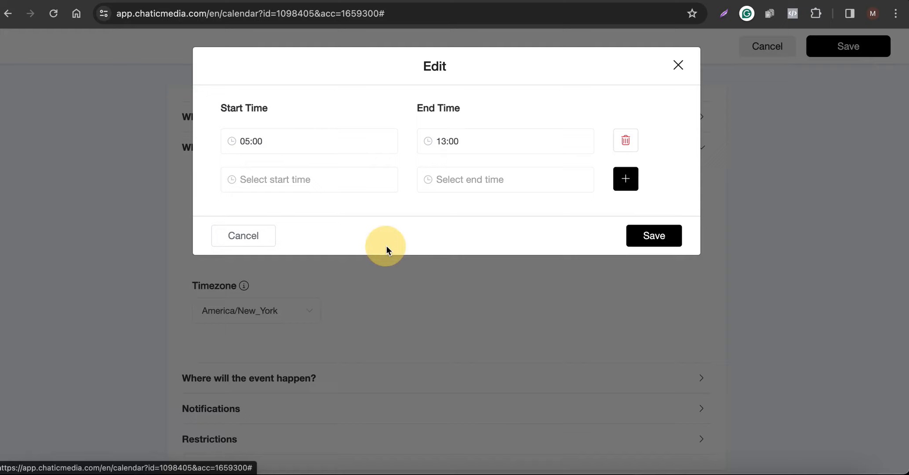
{"action": "left_click", "coordinate": [337, 152]}
{"action": "scroll", "coordinate": [300, 248], "scroll_direction": "down", "scroll_amount": 5}
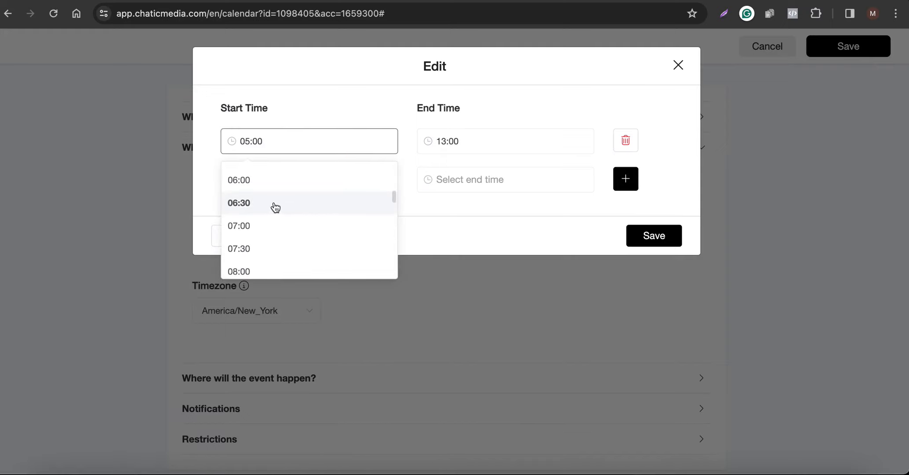
{"action": "left_click", "coordinate": [264, 225]}
{"action": "left_click", "coordinate": [478, 150]}
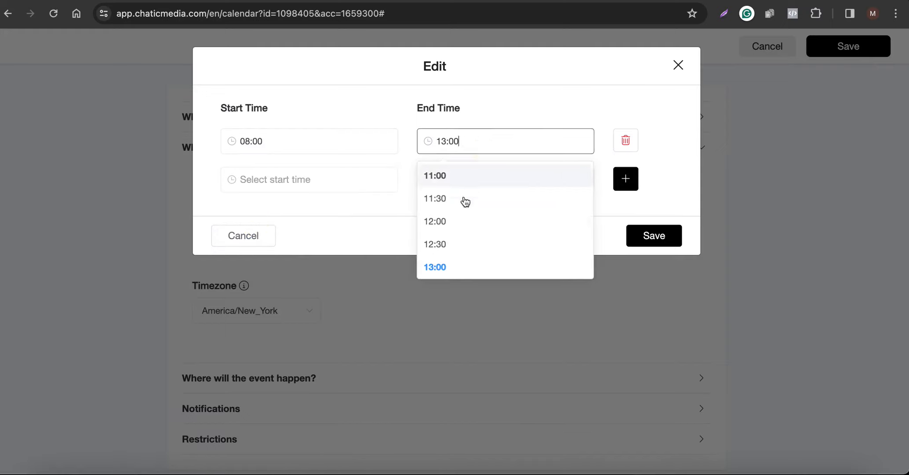
{"action": "left_click", "coordinate": [457, 222]}
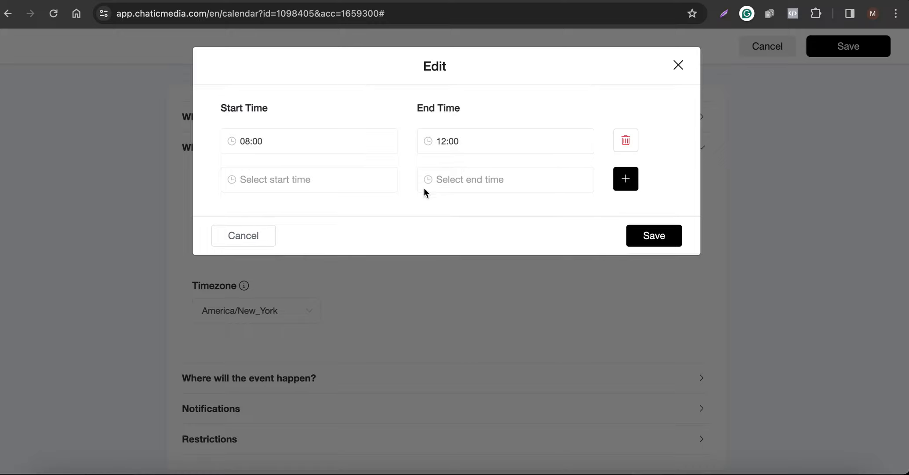
{"action": "left_click", "coordinate": [645, 237]}
- Remove Monday's booking slot and save the change
{"action": "left_click", "coordinate": [293, 247]}
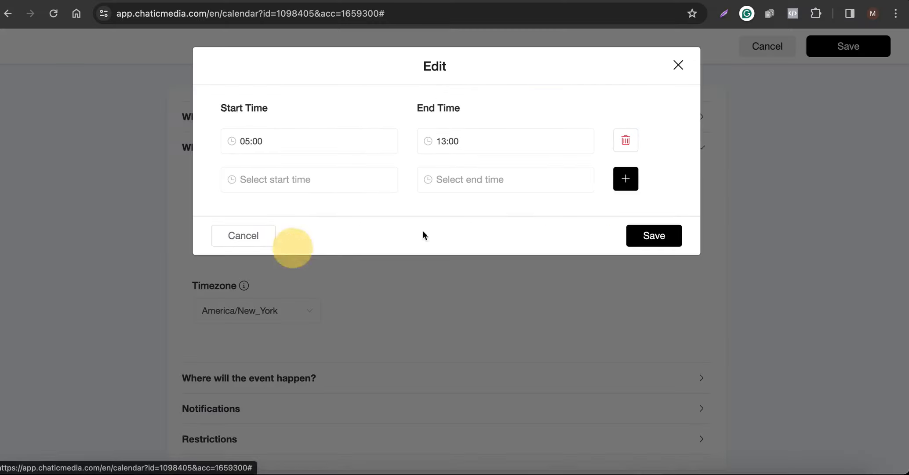
{"action": "left_click", "coordinate": [623, 139]}
{"action": "left_click", "coordinate": [662, 200]}
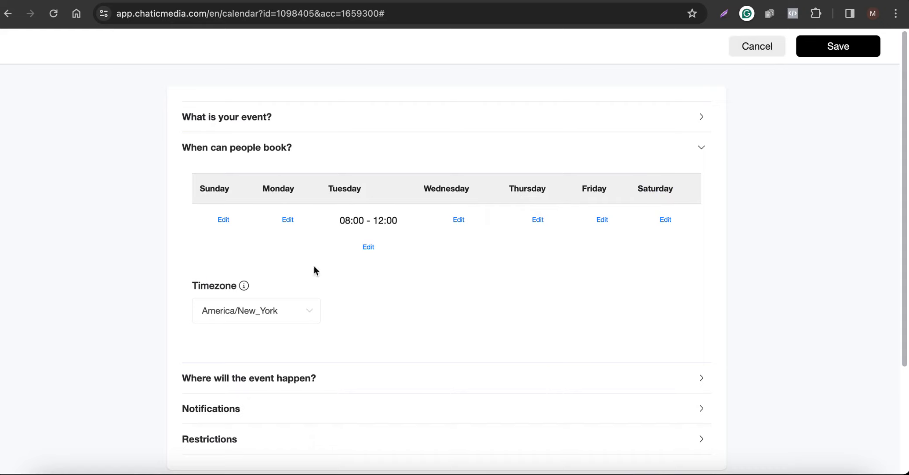
- Try Online Meeting as the event location, then return the location to Phone Call
{"action": "left_click", "coordinate": [224, 151]}
{"action": "left_click", "coordinate": [287, 181]}
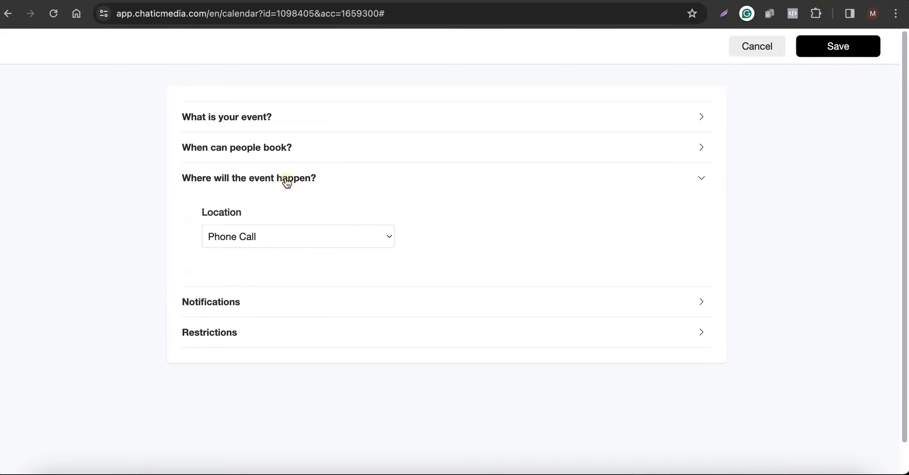
{"action": "left_click", "coordinate": [265, 235]}
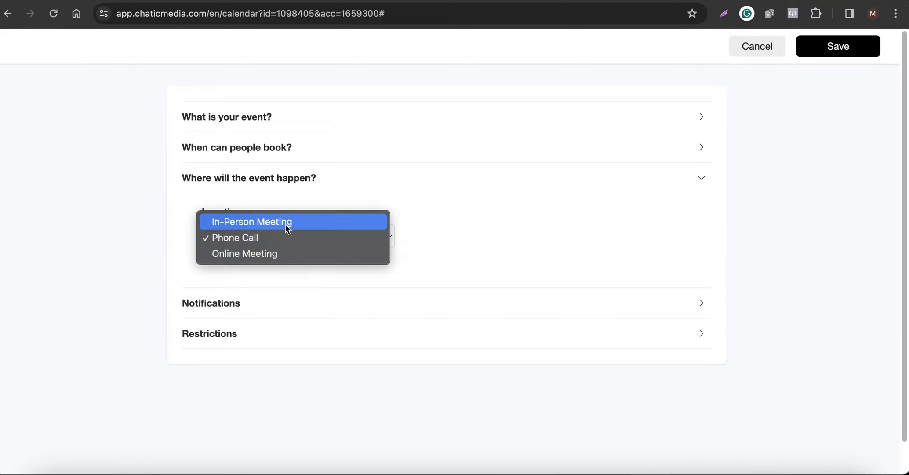
{"action": "left_click", "coordinate": [248, 254]}
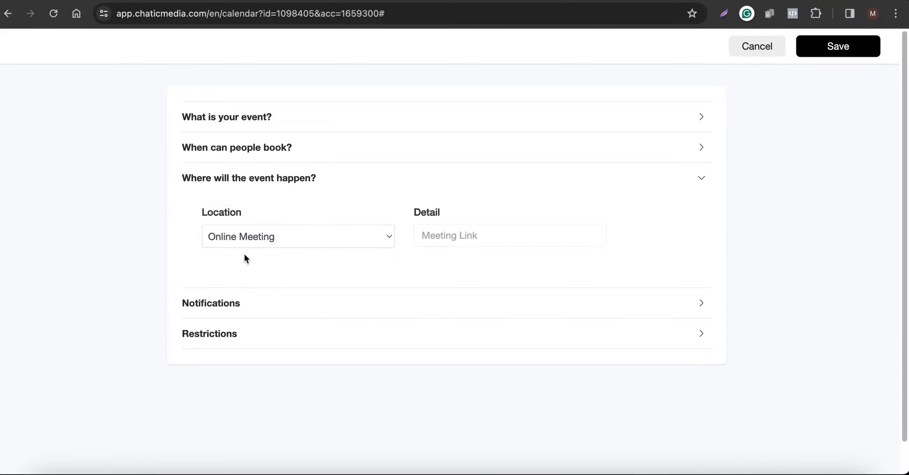
{"action": "left_click", "coordinate": [288, 239]}
{"action": "left_click", "coordinate": [238, 220]}
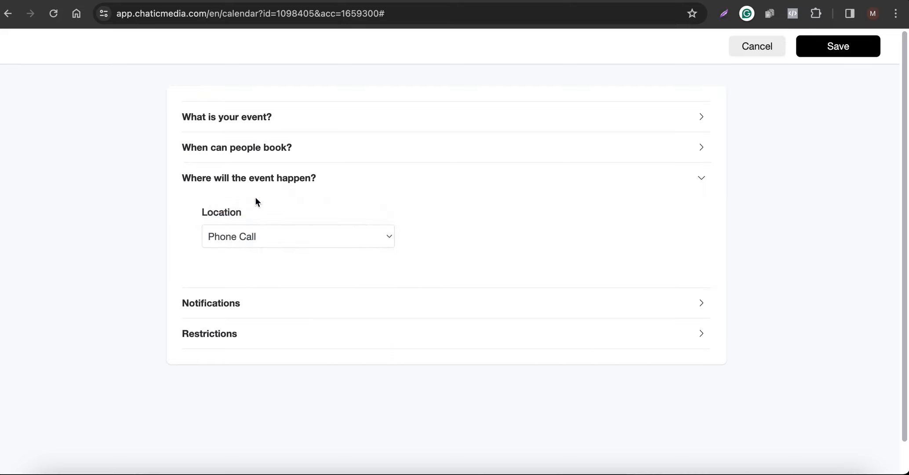
{"action": "left_click", "coordinate": [264, 183]}
- Review the calendar's notification settings, including the confirmation flow, cancellation flow and reminders
{"action": "left_click", "coordinate": [259, 217]}
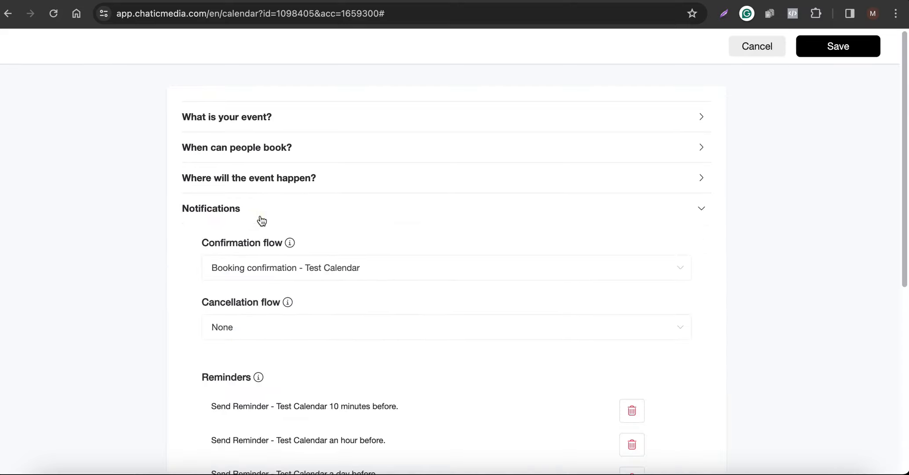
{"action": "scroll", "coordinate": [298, 280], "scroll_direction": "down", "scroll_amount": 3}
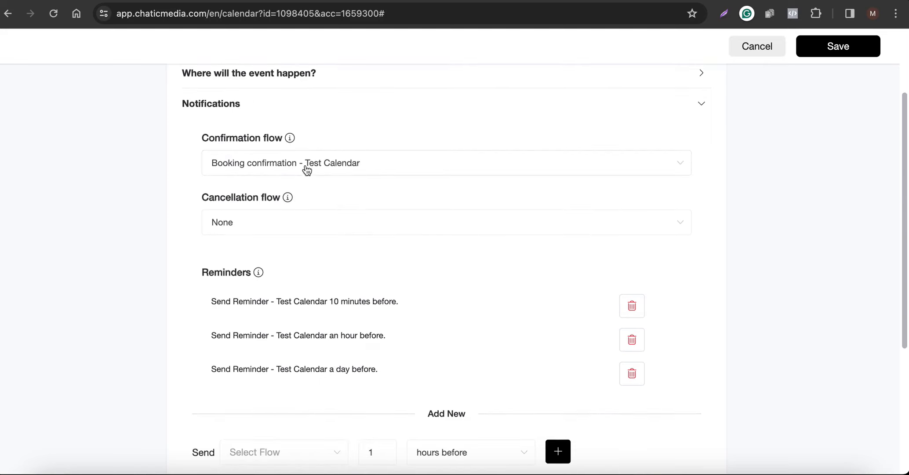
{"action": "mouse_move", "coordinate": [294, 136]}
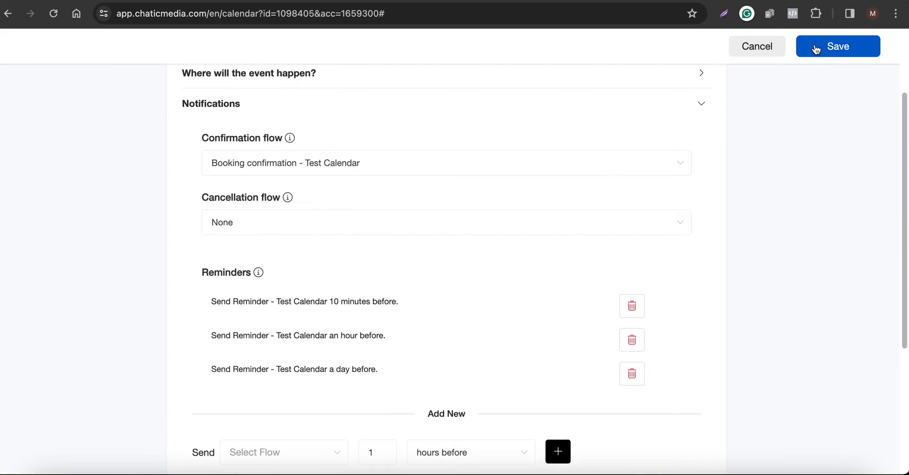
{"action": "scroll", "coordinate": [661, 189], "scroll_direction": "up", "scroll_amount": 2}
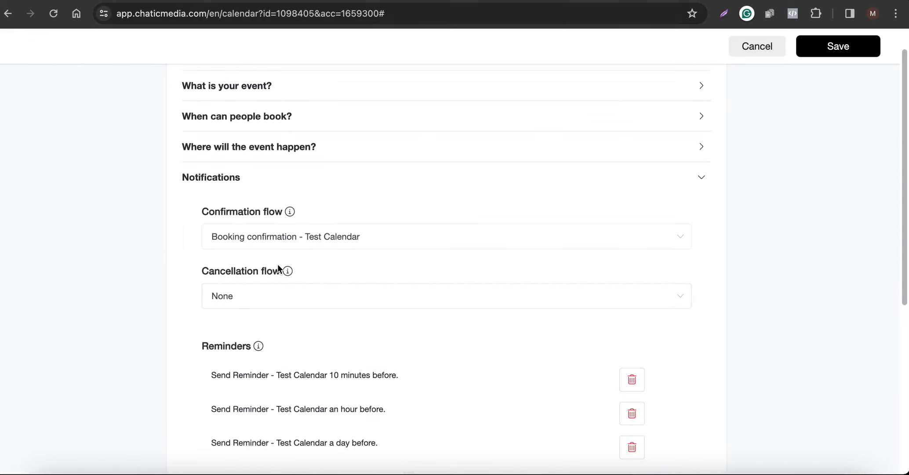
{"action": "scroll", "coordinate": [262, 310], "scroll_direction": "down", "scroll_amount": 2}
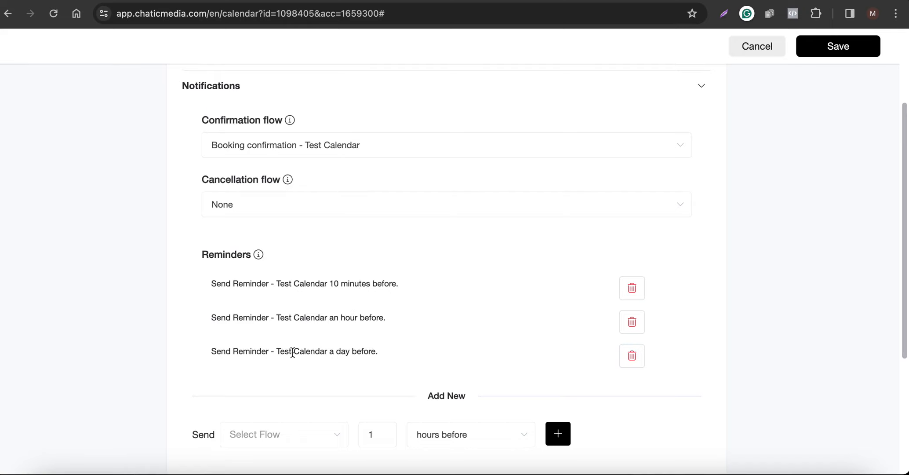
- Set the timing of the new reminder entry to 2 hours before
{"action": "scroll", "coordinate": [344, 350], "scroll_direction": "down", "scroll_amount": 1}
{"action": "scroll", "coordinate": [345, 351], "scroll_direction": "down", "scroll_amount": 2}
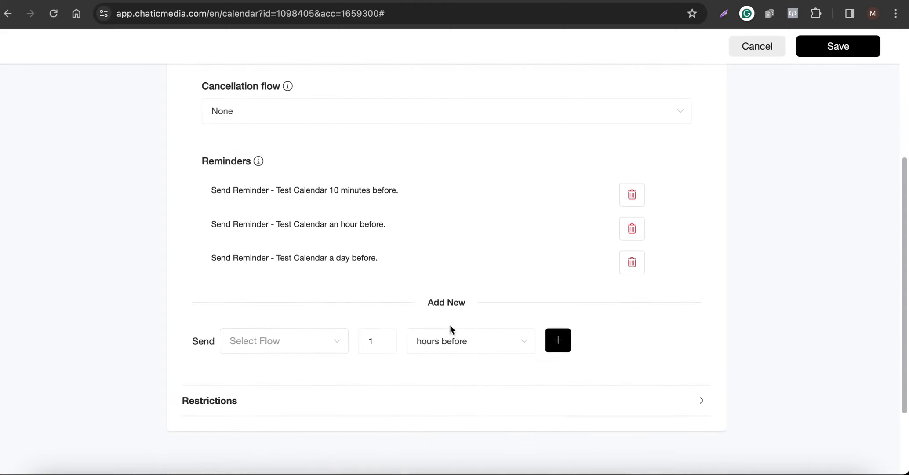
{"action": "left_click", "coordinate": [454, 341]}
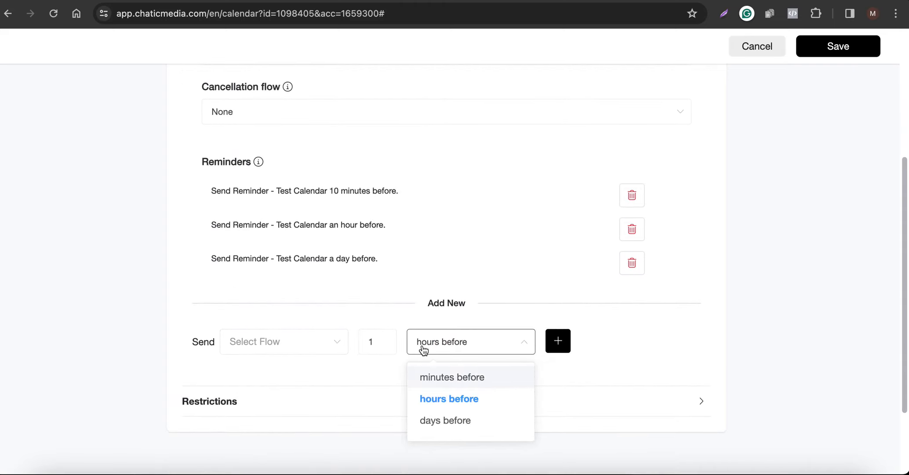
{"action": "left_click", "coordinate": [450, 398]}
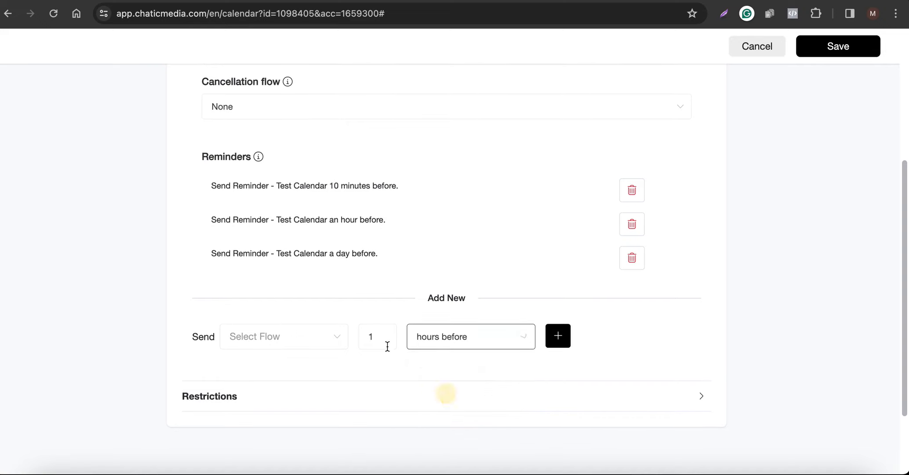
{"action": "left_click_drag", "start_coordinate": [377, 338], "coordinate": [344, 339]}
{"action": "type", "text": "2"}
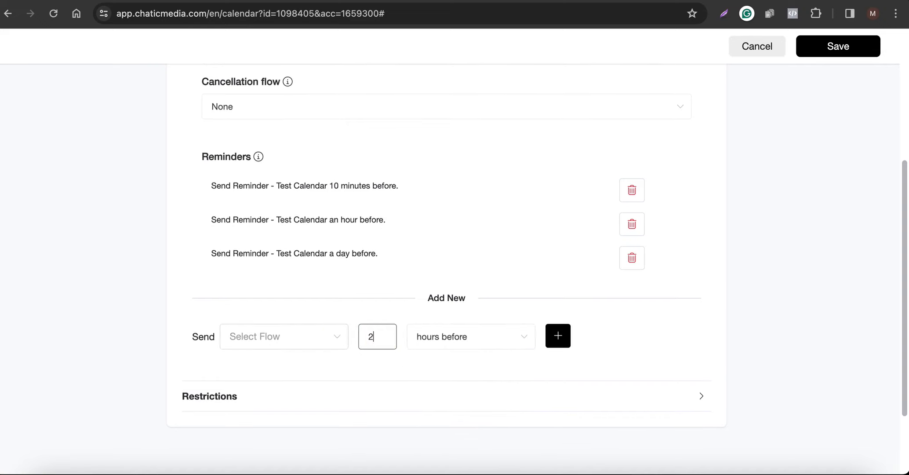
{"action": "left_click", "coordinate": [393, 294]}
{"action": "scroll", "coordinate": [260, 307], "scroll_direction": "down", "scroll_amount": 2}
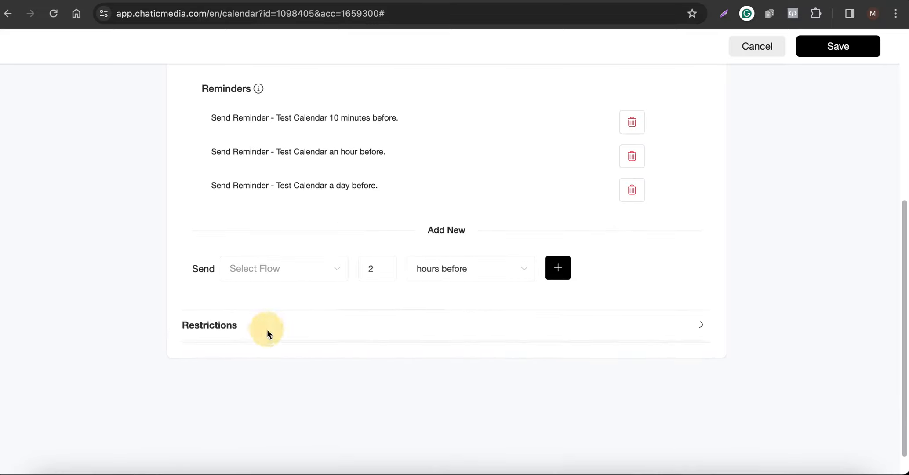
- Review the calendar's Restrictions settings, including rolling days and group meetings, and save the calendar
{"action": "left_click", "coordinate": [263, 328]}
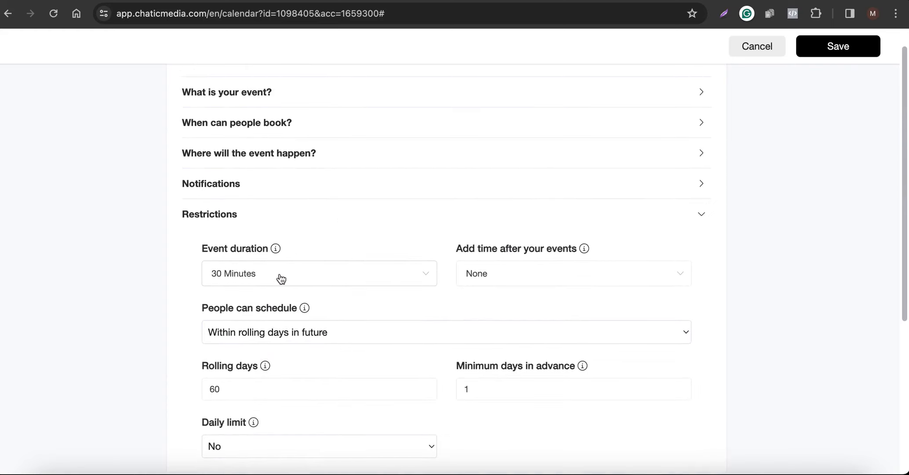
{"action": "scroll", "coordinate": [280, 279], "scroll_direction": "down", "scroll_amount": 2}
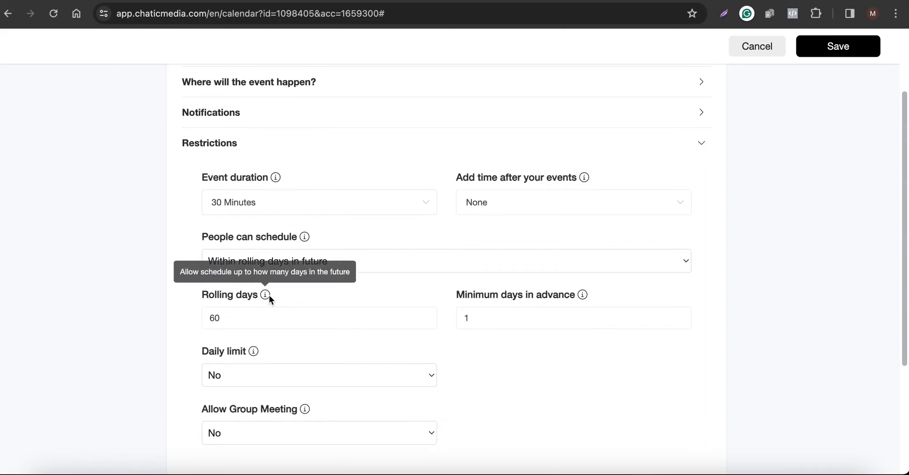
{"action": "left_click_drag", "start_coordinate": [237, 318], "coordinate": [158, 310]}
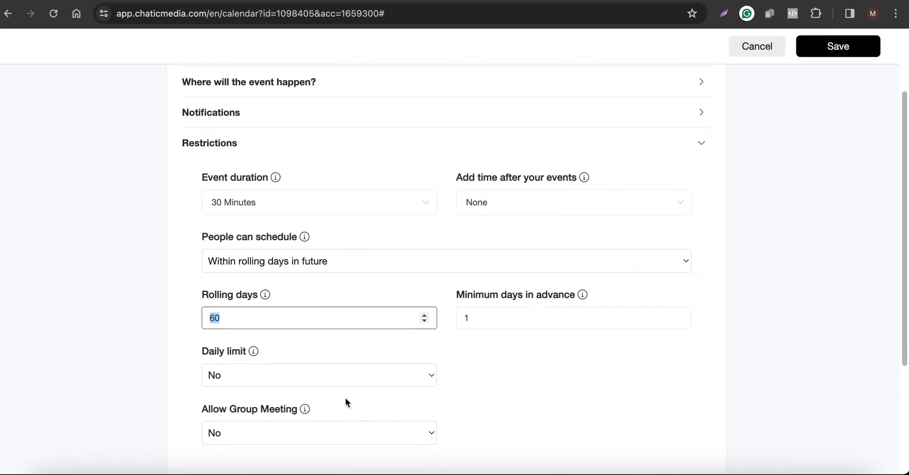
{"action": "scroll", "coordinate": [345, 397], "scroll_direction": "down", "scroll_amount": 2}
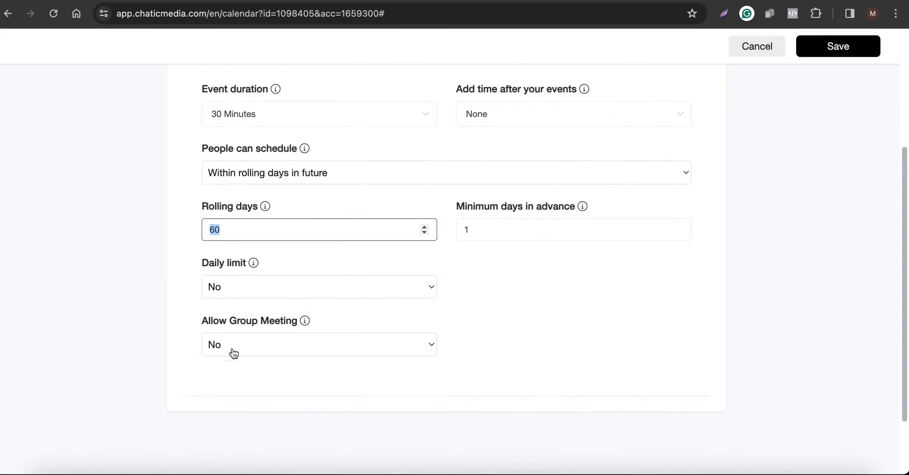
{"action": "mouse_move", "coordinate": [306, 322]}
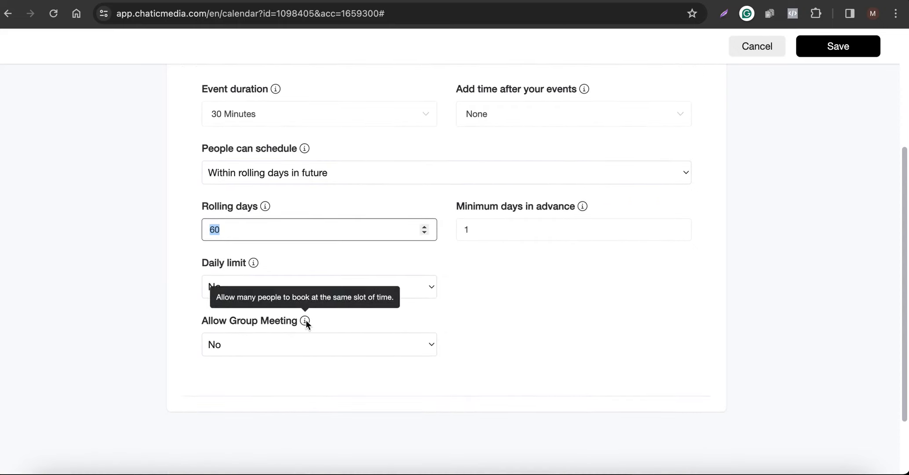
{"action": "left_click", "coordinate": [853, 57]}
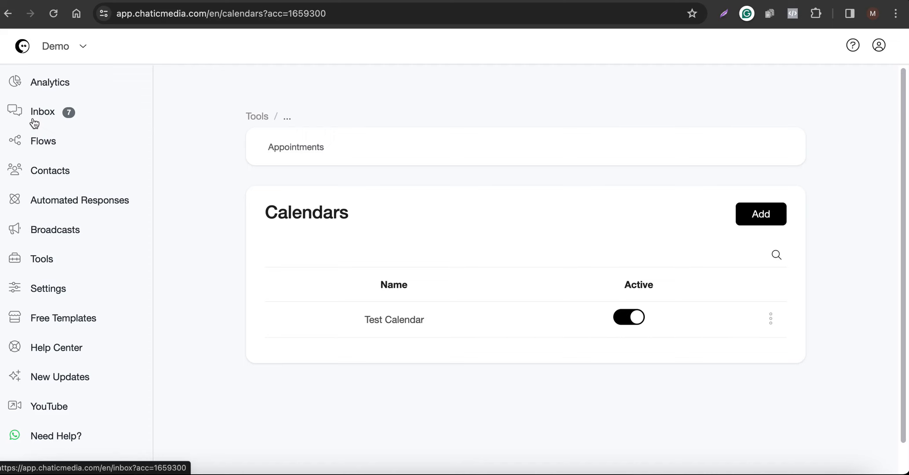
- Open the account's Inbox in a separate browser tab and bring up the contact's Instagram conversation
{"action": "left_click", "coordinate": [48, 84]}
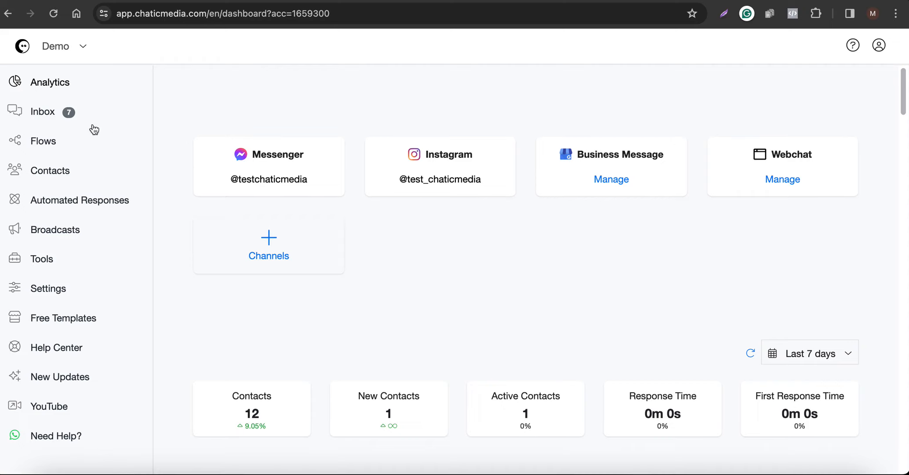
{"action": "right_click", "coordinate": [49, 115]}
{"action": "left_click", "coordinate": [60, 116]}
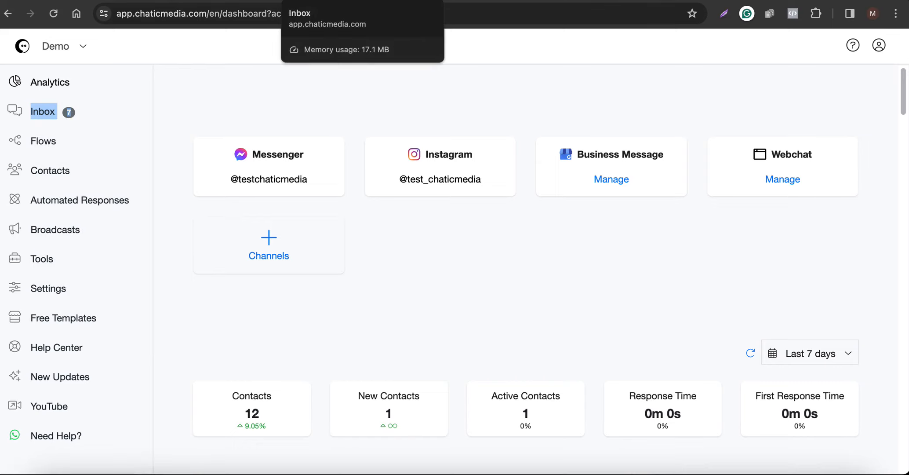
{"action": "left_click", "coordinate": [325, 1]}
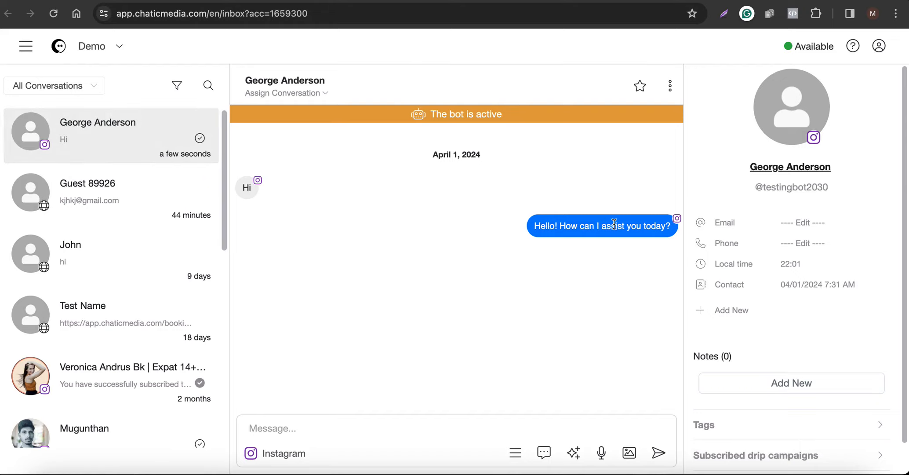
{"action": "mouse_move", "coordinate": [613, 224]}
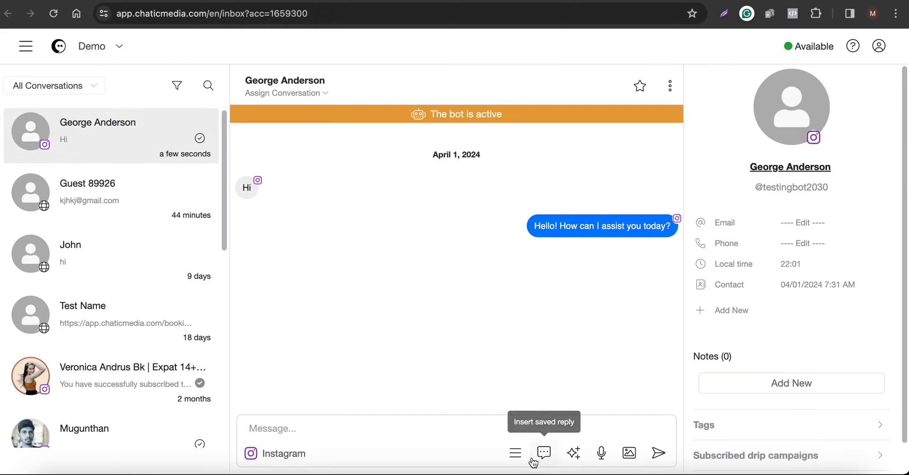
- Create an appointment from the Instagram conversation with Test Calendar and send its calendar link to the contact
{"action": "left_click", "coordinate": [515, 457]}
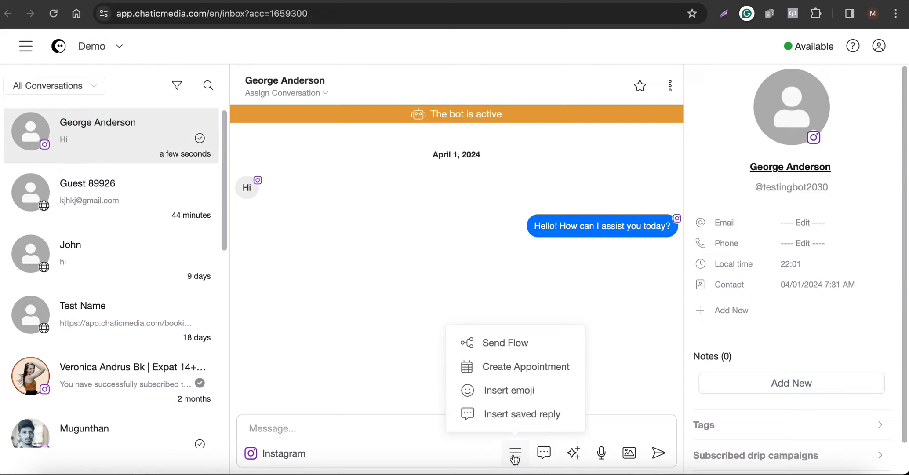
{"action": "left_click", "coordinate": [506, 371]}
{"action": "left_click", "coordinate": [392, 134]}
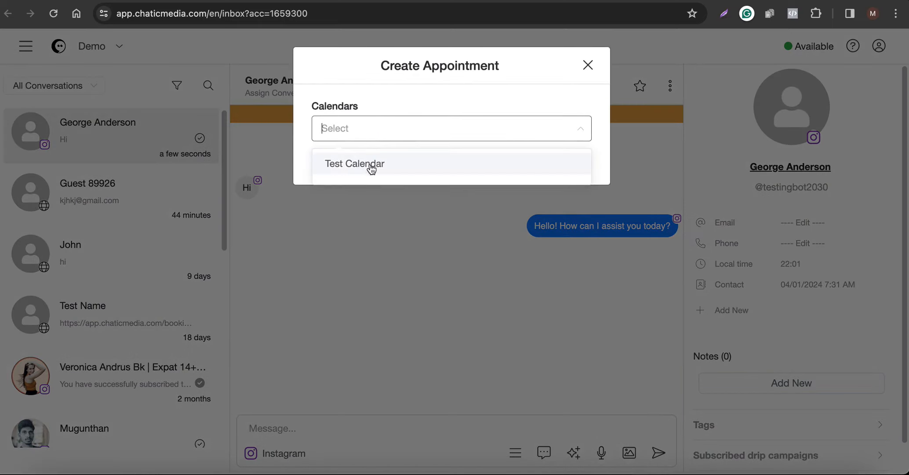
{"action": "left_click", "coordinate": [370, 170]}
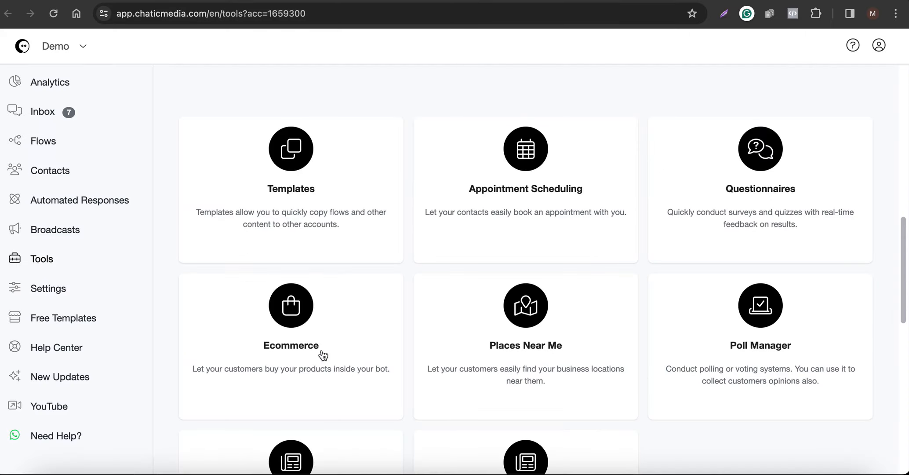
{"action": "scroll", "coordinate": [534, 355], "scroll_direction": "down", "scroll_amount": 10}
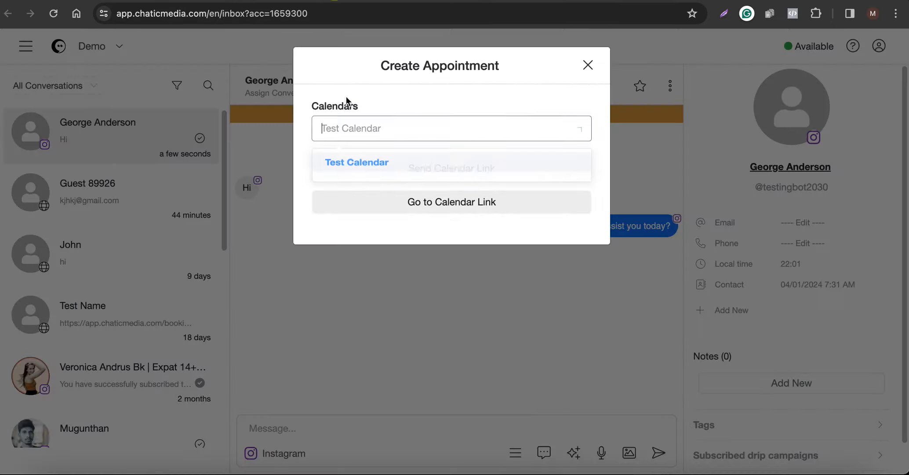
{"action": "left_click", "coordinate": [363, 161]}
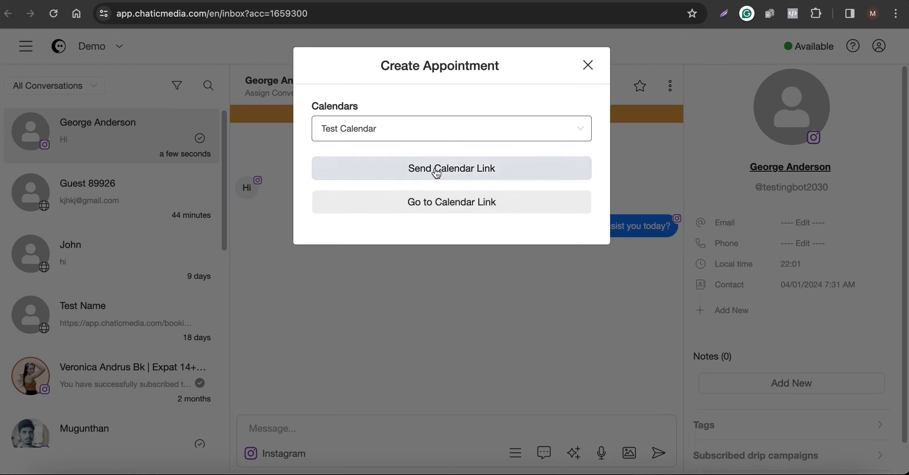
{"action": "left_click", "coordinate": [496, 174]}
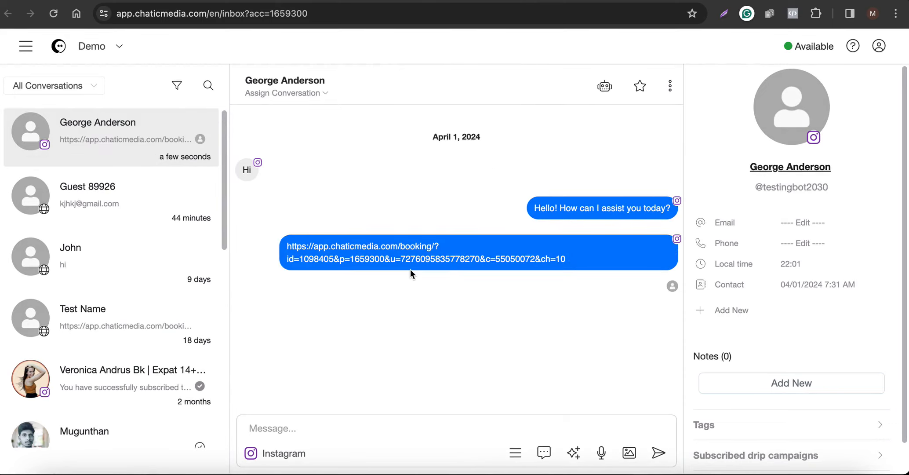
- Switch to the mirrored phone, open the booking link in the Instagram chat and book April 9, 2024 at 8:00 AM
{"action": "mouse_move", "coordinate": [410, 270]}
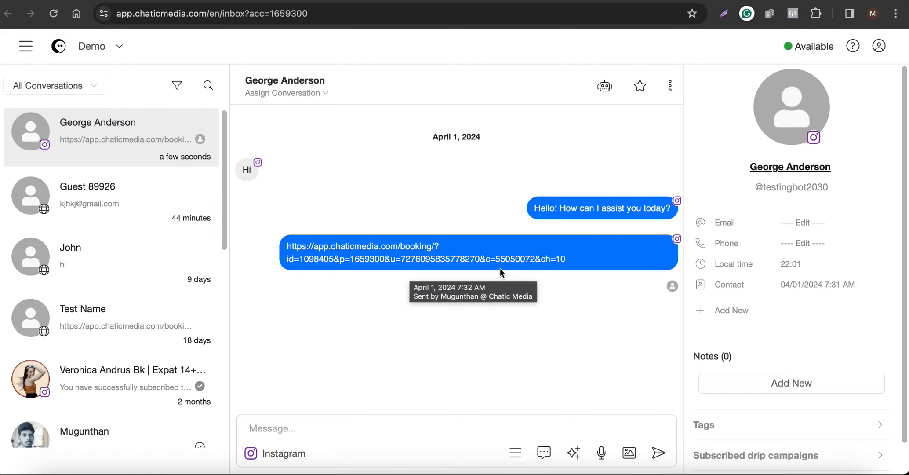
{"action": "left_click", "coordinate": [785, 469]}
{"action": "left_click", "coordinate": [468, 432]}
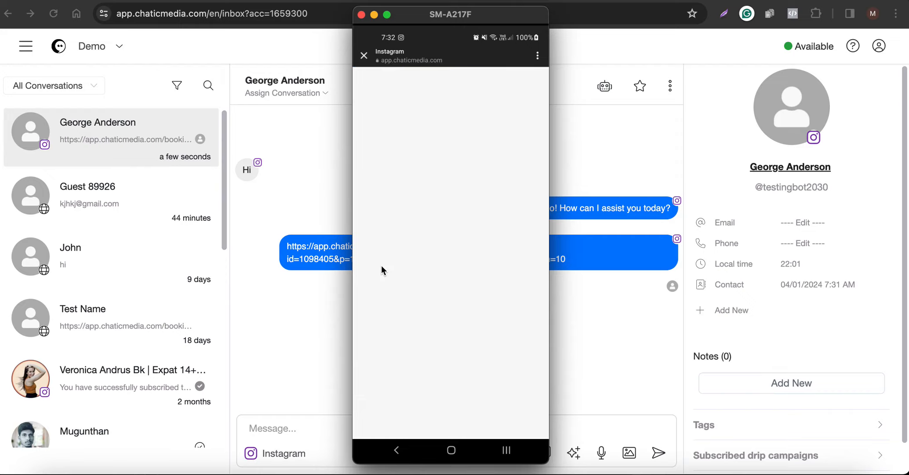
{"action": "left_click", "coordinate": [426, 279]}
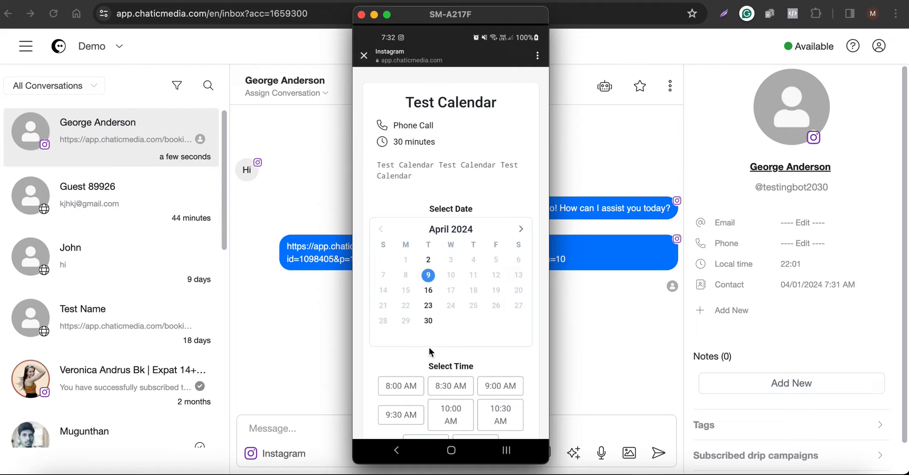
{"action": "left_click", "coordinate": [401, 385]}
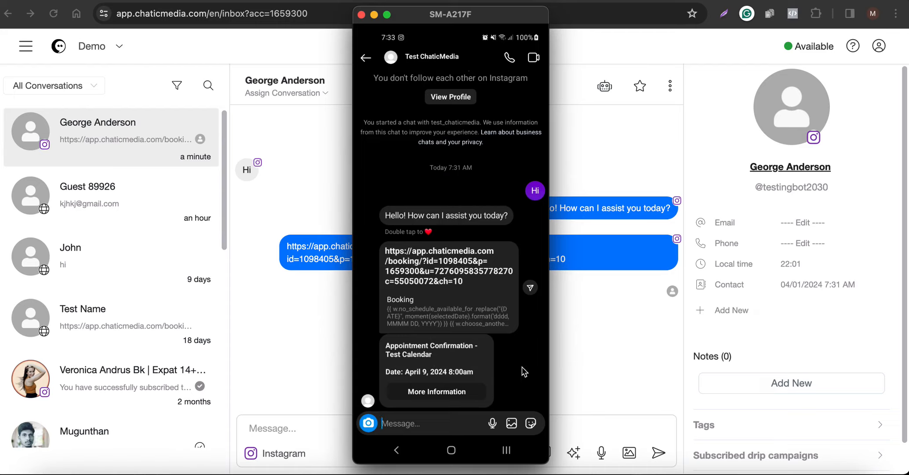
- Reload the inbox to check the contact's new appointment, and check the Google Calendar integration in the account settings
{"action": "left_click", "coordinate": [622, 352]}
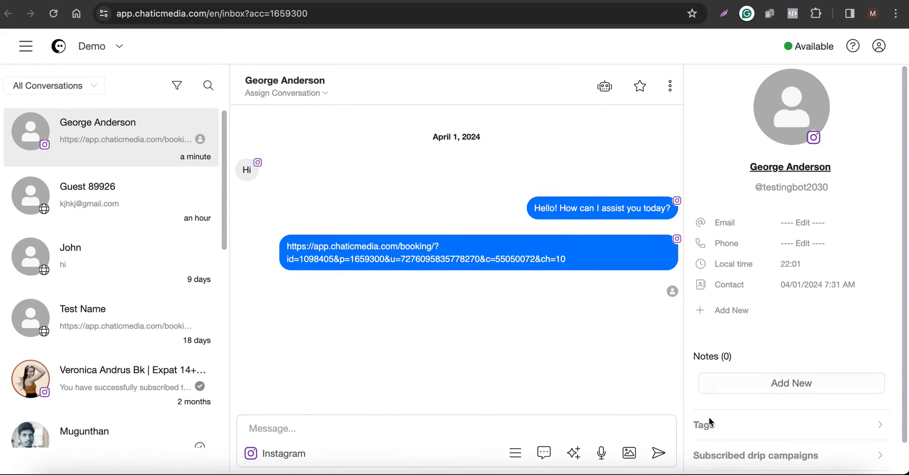
{"action": "left_click", "coordinate": [62, 18]}
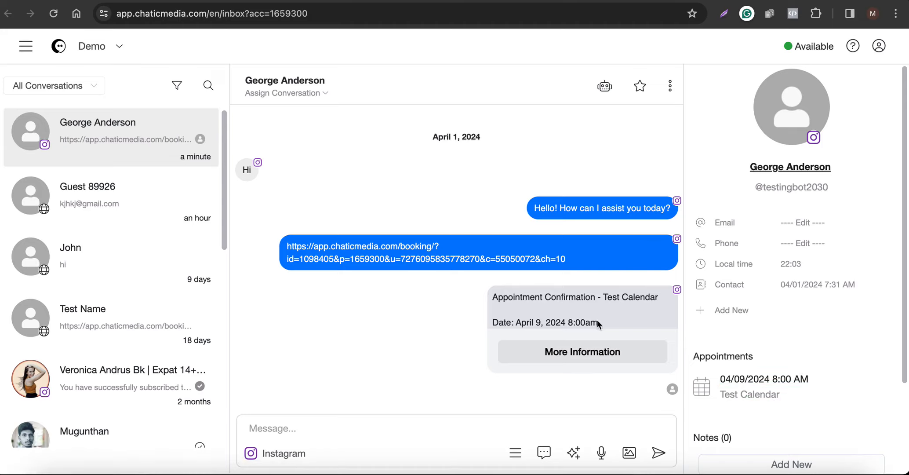
{"action": "left_click", "coordinate": [435, 1]}
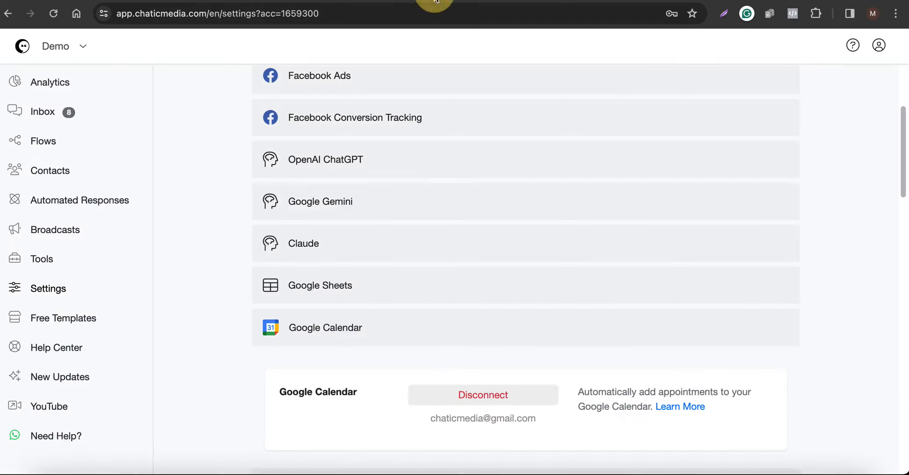
{"action": "left_click", "coordinate": [496, 1]}
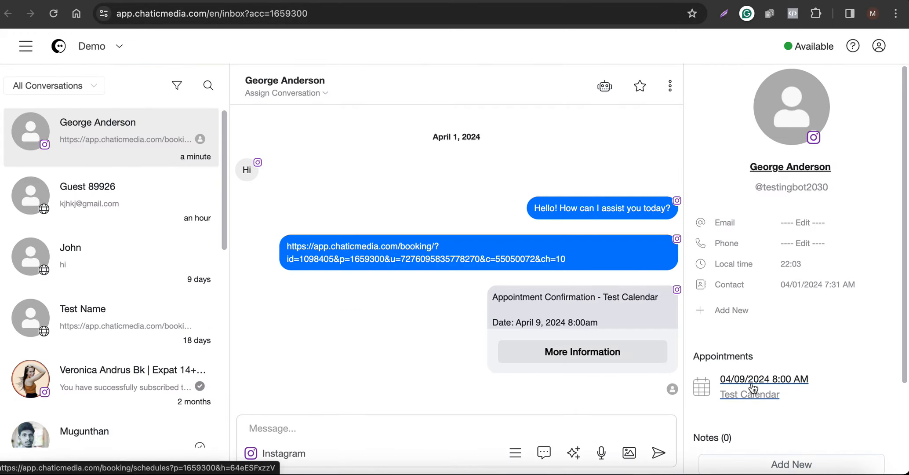
- Switch to Google Calendar and examine the details of the Test Calendar event on April 9
{"action": "left_click", "coordinate": [767, 379]}
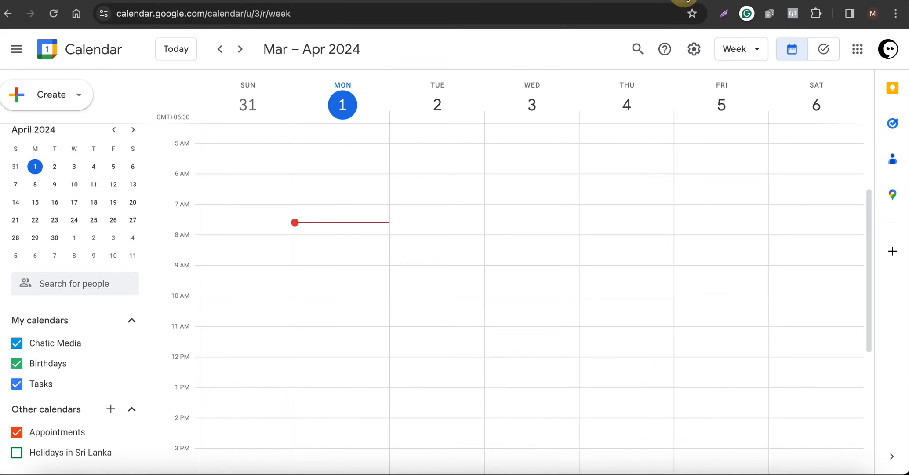
{"action": "left_click", "coordinate": [54, 185]}
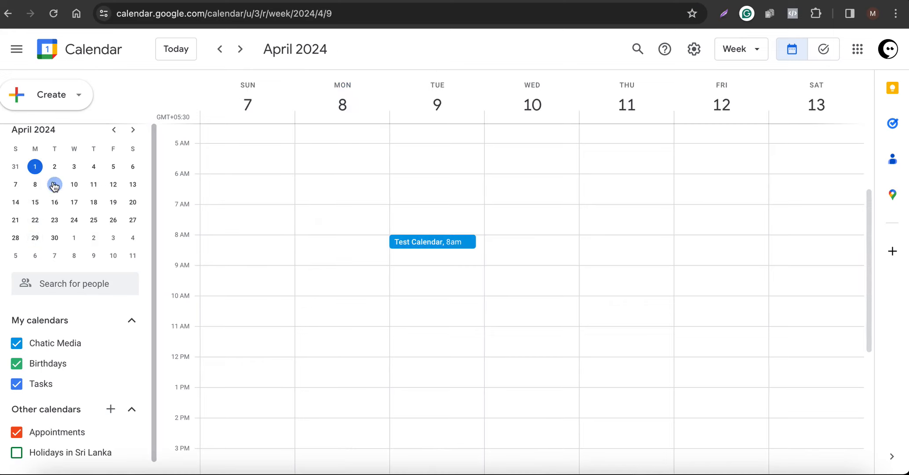
{"action": "left_click", "coordinate": [429, 244]}
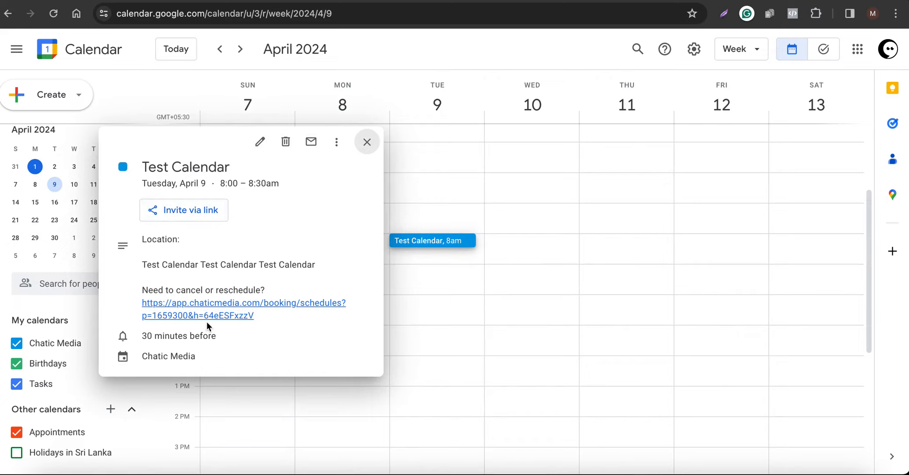
{"action": "left_click", "coordinate": [453, 281]}
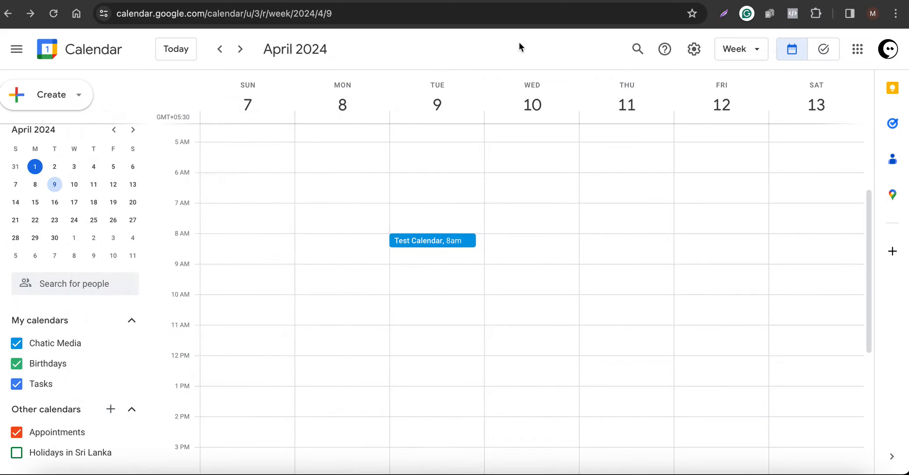
- Return to the inbox conversation and look over the additional message actions
{"action": "left_click", "coordinate": [346, 1]}
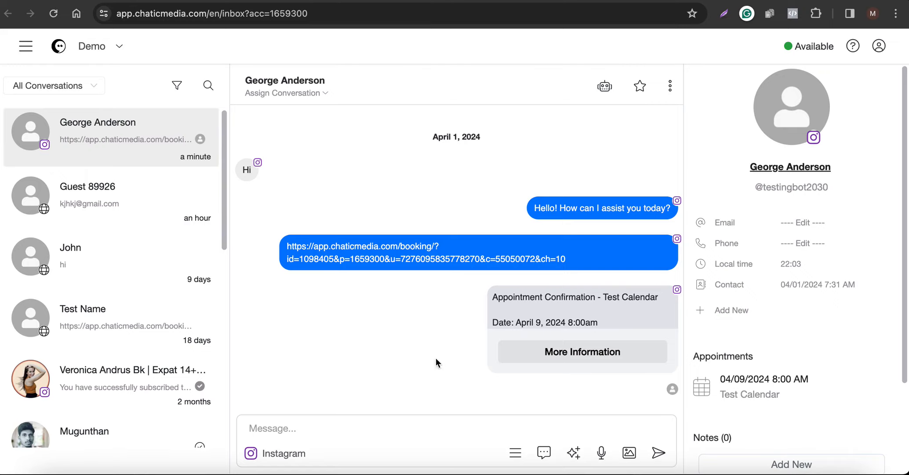
{"action": "left_click", "coordinate": [516, 453]}
{"action": "left_click", "coordinate": [321, 349]}
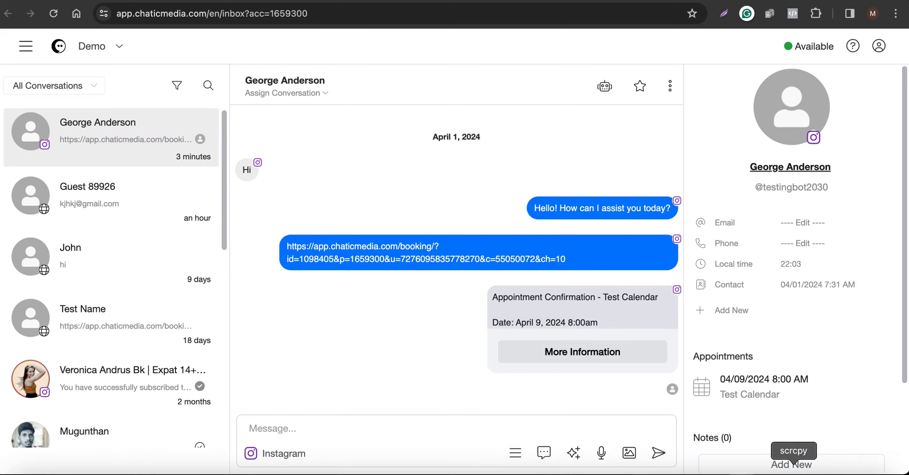
- Switch to the mirrored phone and send the Instagram message "Can we book for april 9 10am? Do you have availability?"
{"action": "left_click", "coordinate": [794, 473]}
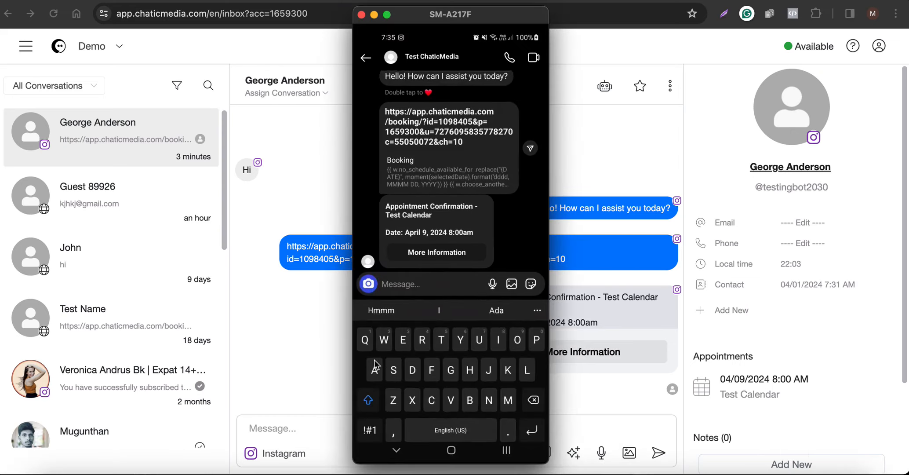
{"action": "type", "text": "Cab"}
{"action": "key", "text": "BackSpace"}
{"action": "type", "text": "n we book for "}
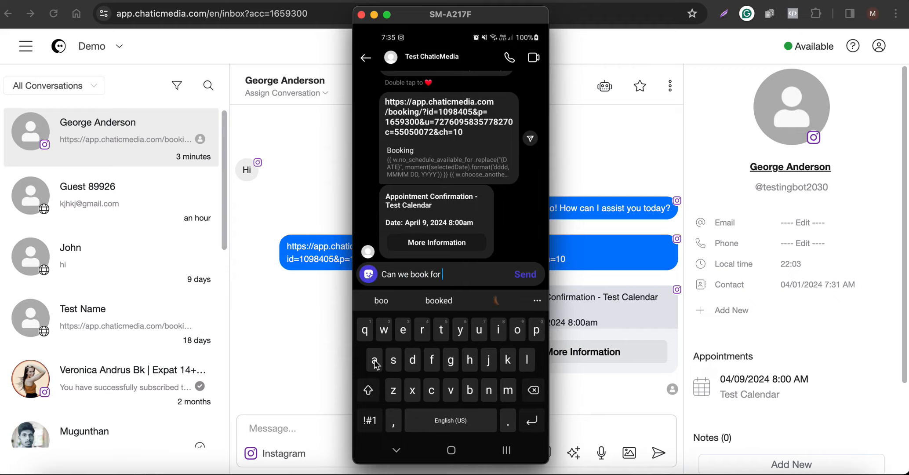
{"action": "type", "text": "april 9 "}
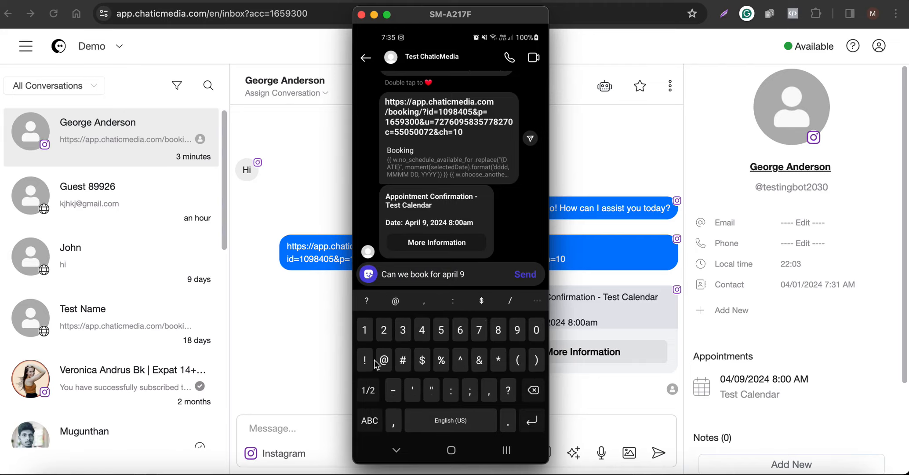
{"action": "type", "text": "10am"}
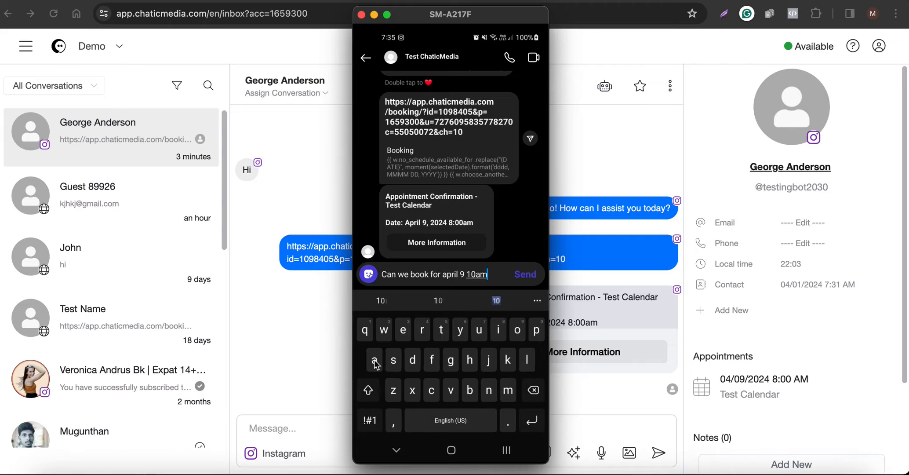
{"action": "type", "text": "?"}
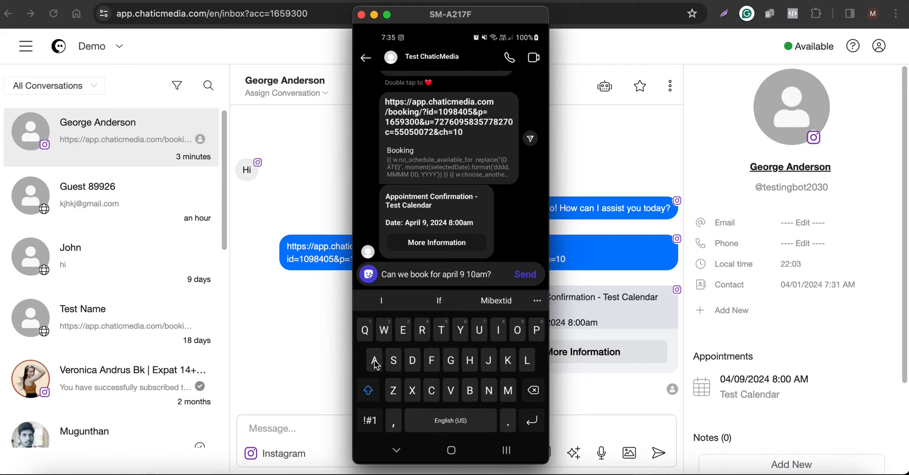
{"action": "type", "text": " Do you have a"}
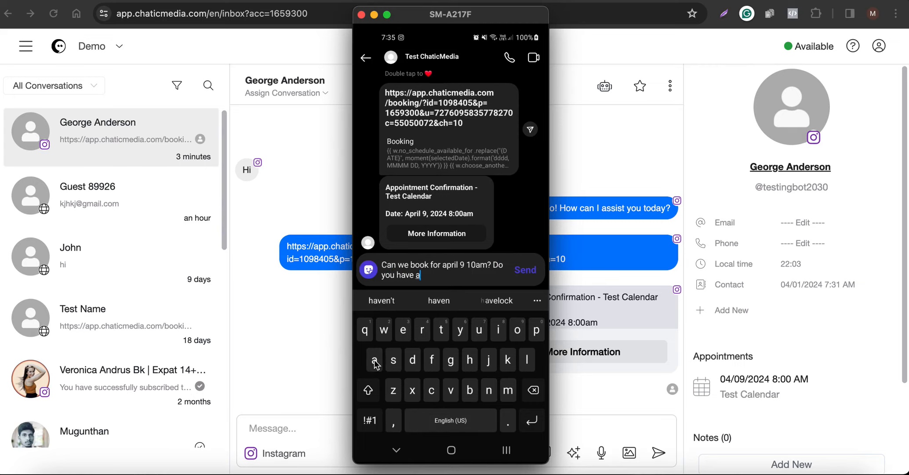
{"action": "type", "text": "cailability?"}
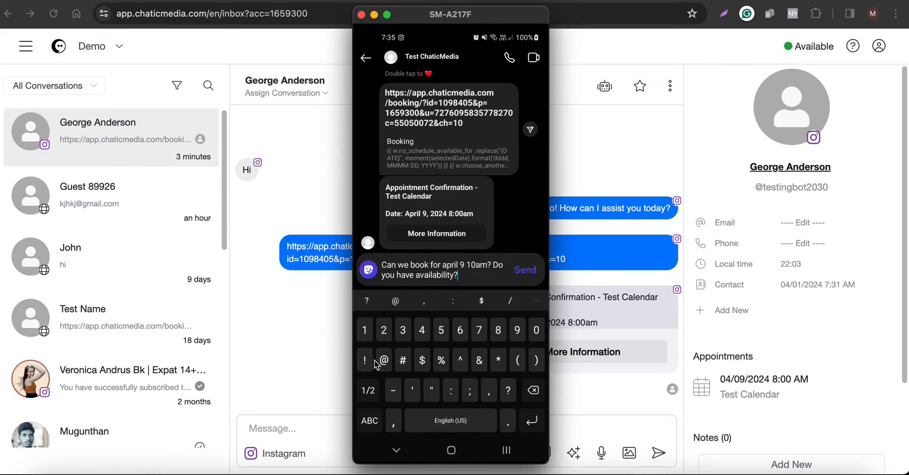
{"action": "key", "text": "Return"}
{"action": "key", "text": "Escape"}
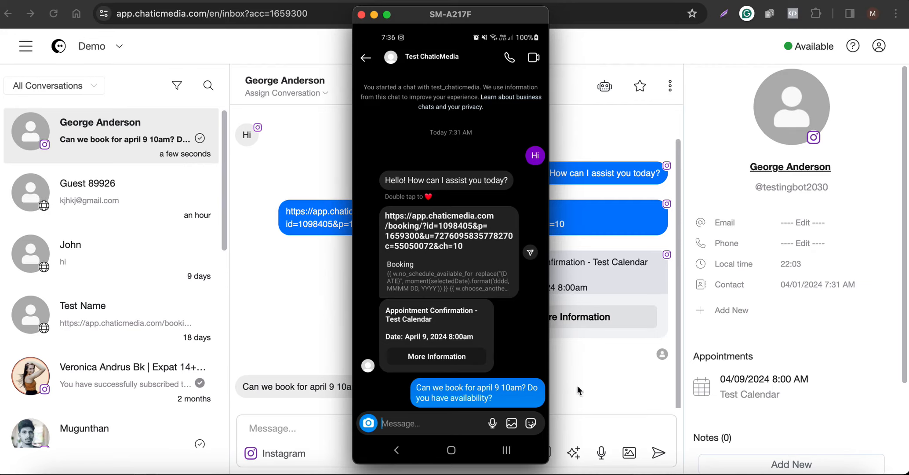
- Return to the inbox conversation, create an appointment with Test Calendar and go to its calendar link
{"action": "left_click", "coordinate": [613, 377]}
{"action": "left_click", "coordinate": [514, 455]}
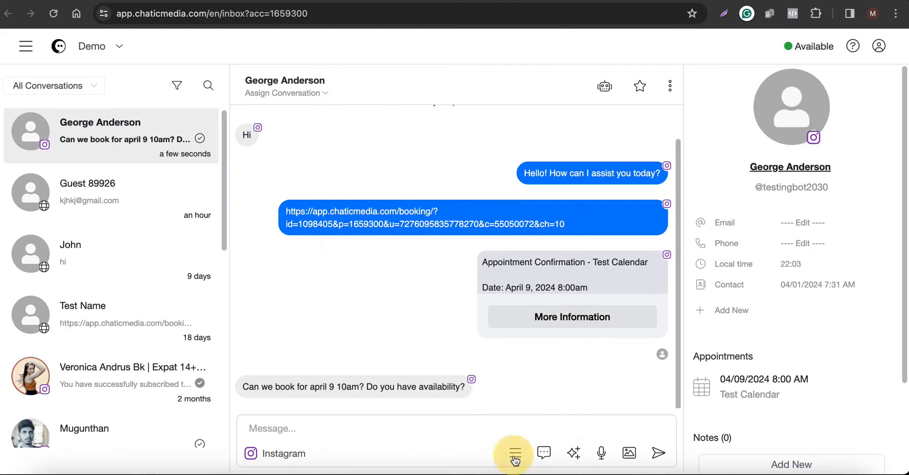
{"action": "left_click", "coordinate": [512, 372]}
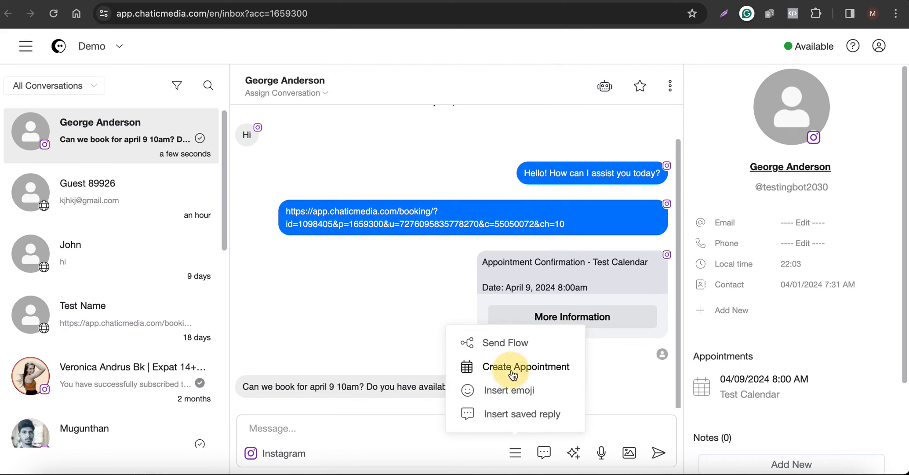
{"action": "left_click", "coordinate": [396, 136]}
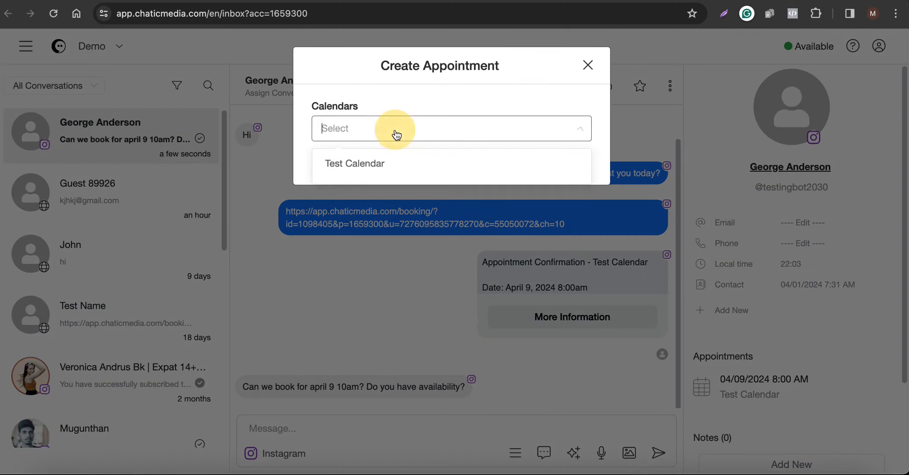
{"action": "left_click", "coordinate": [354, 164]}
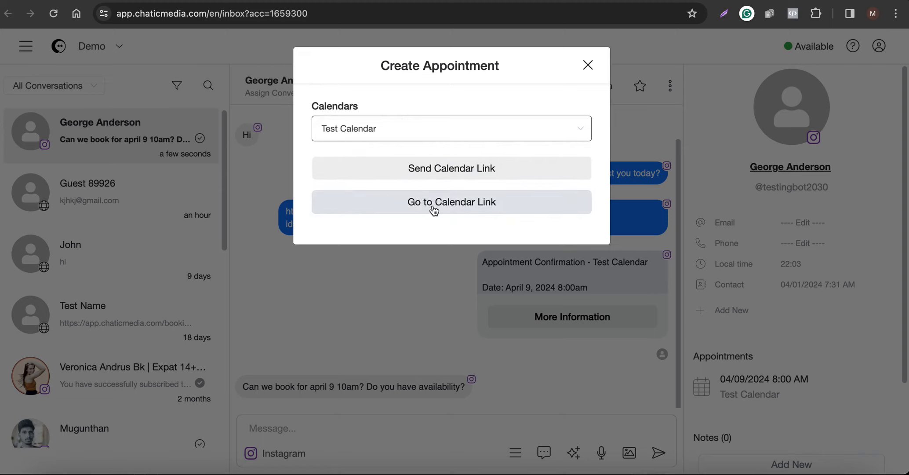
{"action": "left_click", "coordinate": [454, 209]}
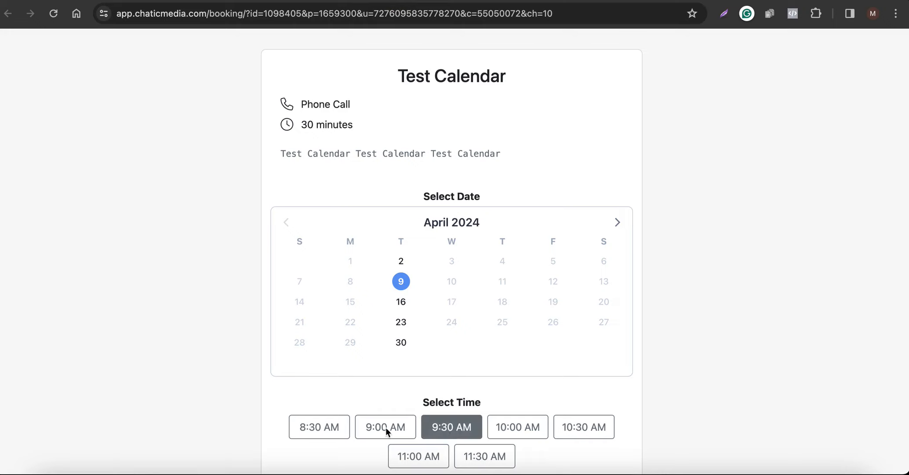
- Book the 10:00 AM slot on April 9, 2024 on the Test Calendar booking page
{"action": "left_click", "coordinate": [510, 426]}
{"action": "scroll", "coordinate": [507, 427], "scroll_direction": "down", "scroll_amount": 2}
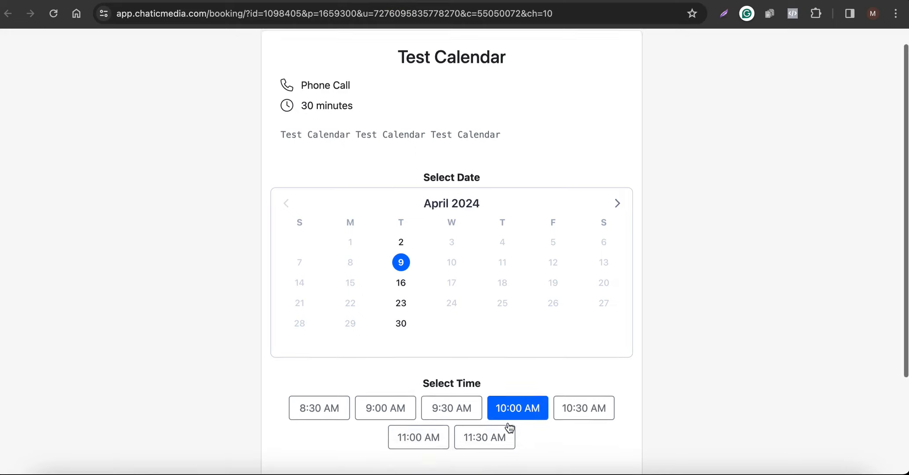
{"action": "left_click", "coordinate": [432, 463]}
- Check the booking confirmation in the mirrored phone's Instagram chat, and reload the inbox to check the contact's appointments
{"action": "left_click", "coordinate": [323, 1]}
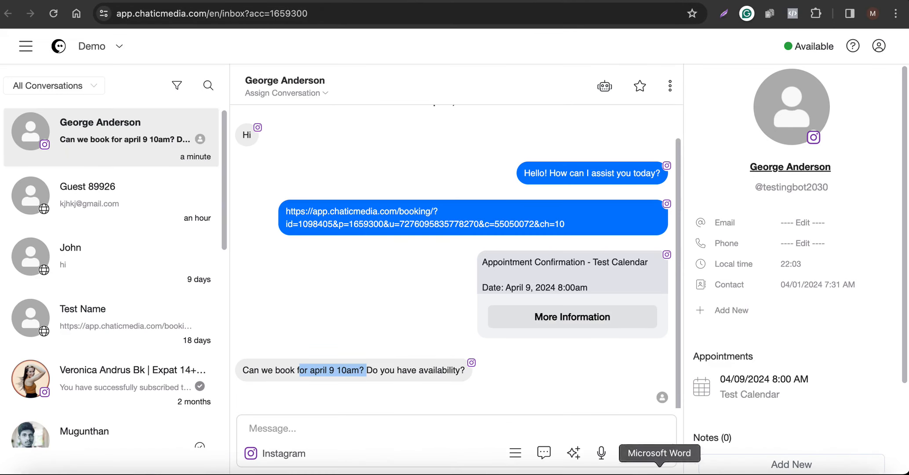
{"action": "left_click", "coordinate": [790, 471]}
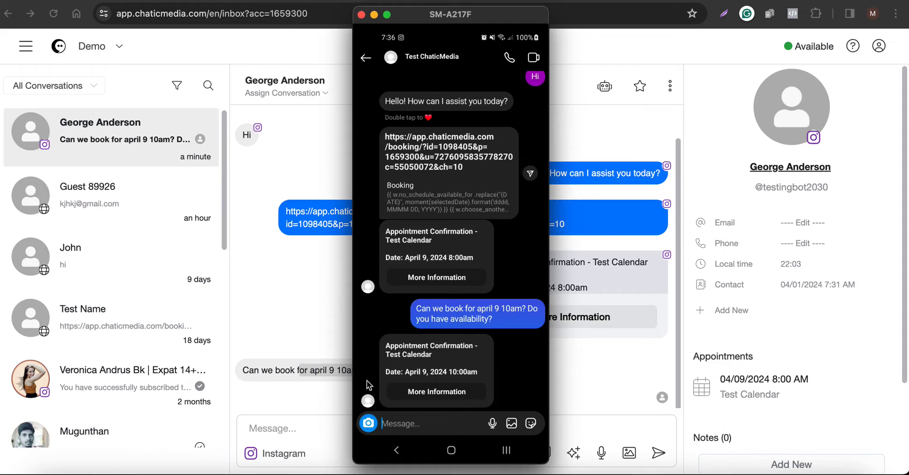
{"action": "left_click", "coordinate": [619, 354]}
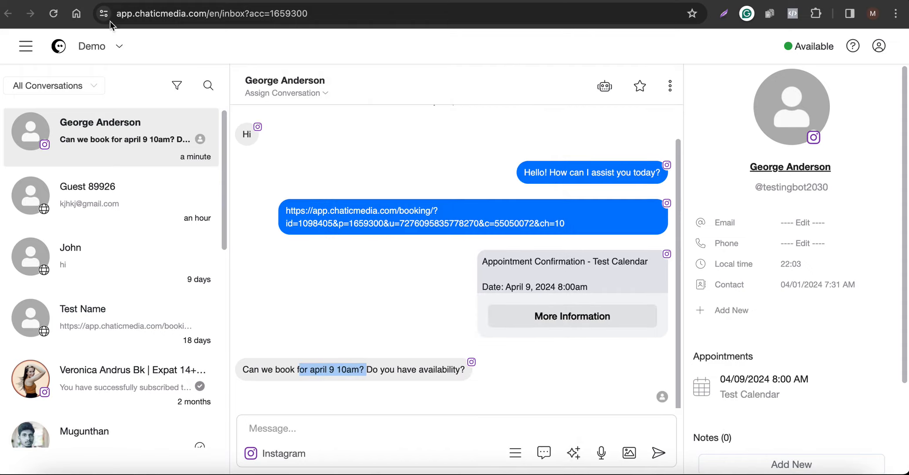
{"action": "left_click", "coordinate": [53, 13]}
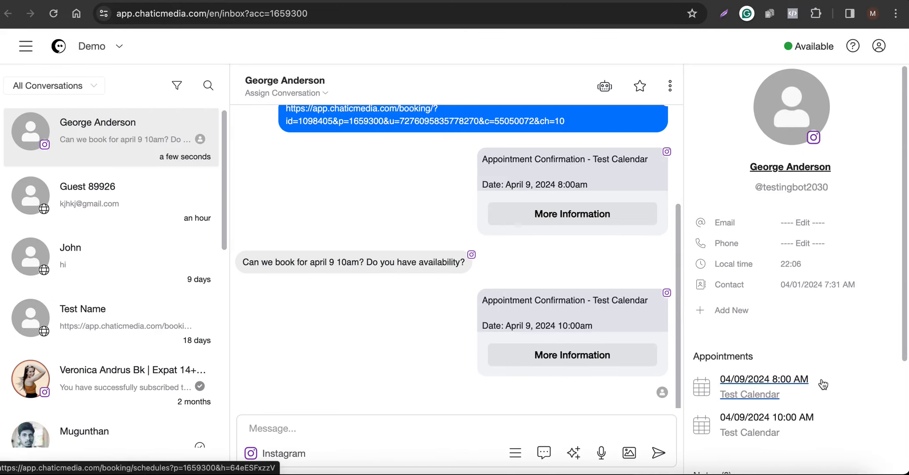
{"action": "left_click", "coordinate": [765, 428]}
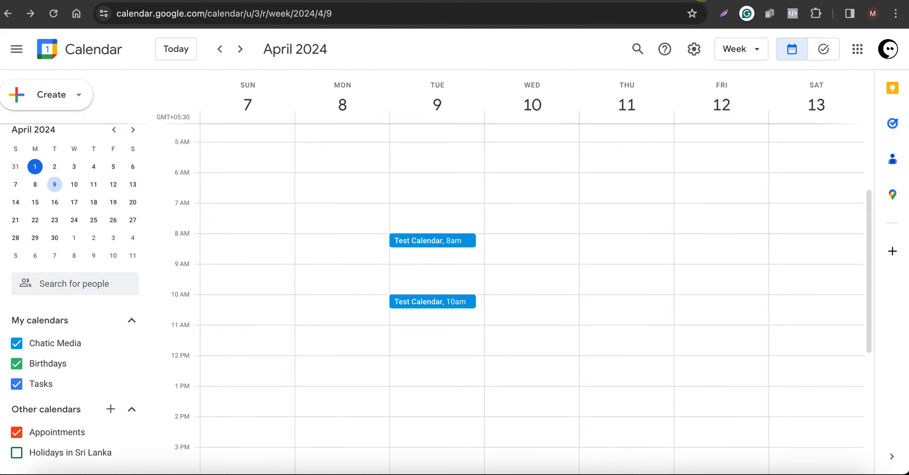
- In Google Calendar, examine the details of the 10am Test Calendar event on April 9
{"action": "scroll", "coordinate": [437, 303], "scroll_direction": "down", "scroll_amount": 1}
{"action": "left_click", "coordinate": [443, 299]}
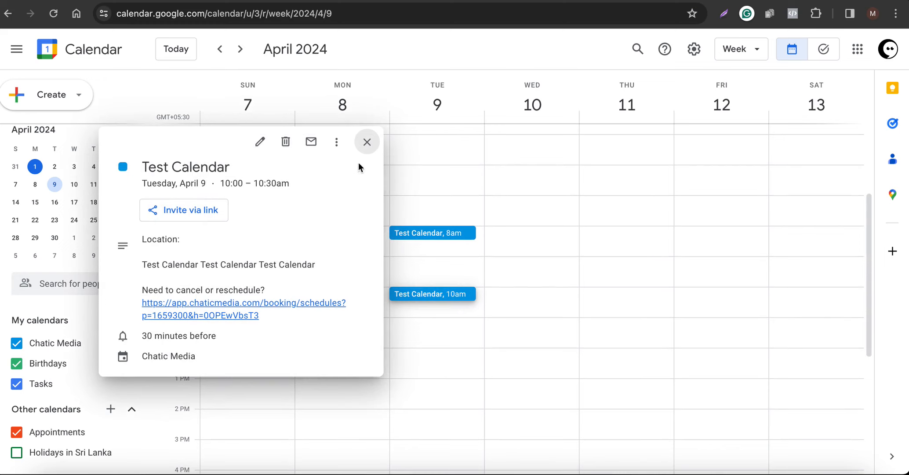
{"action": "left_click", "coordinate": [421, 338]}
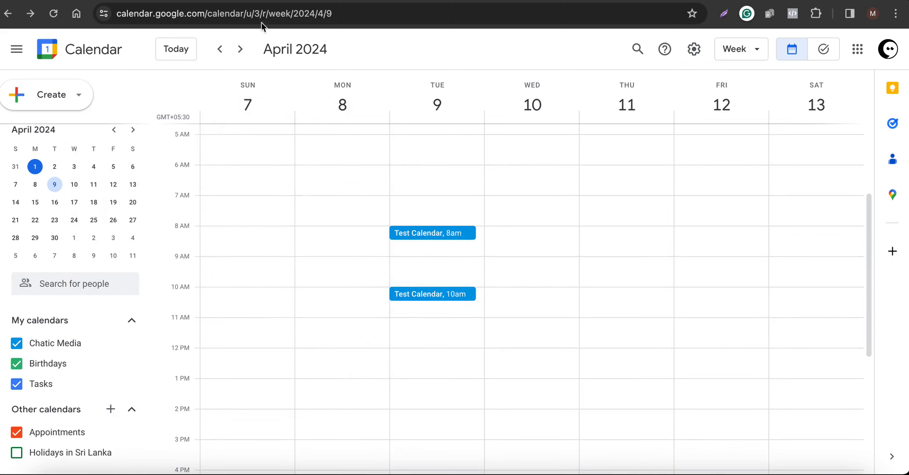
- Return to the inbox, cancel the contact's April 9, 2024 8:00 AM Test Calendar appointment and reload the inbox to check the appointment list
{"action": "left_click", "coordinate": [301, 2]}
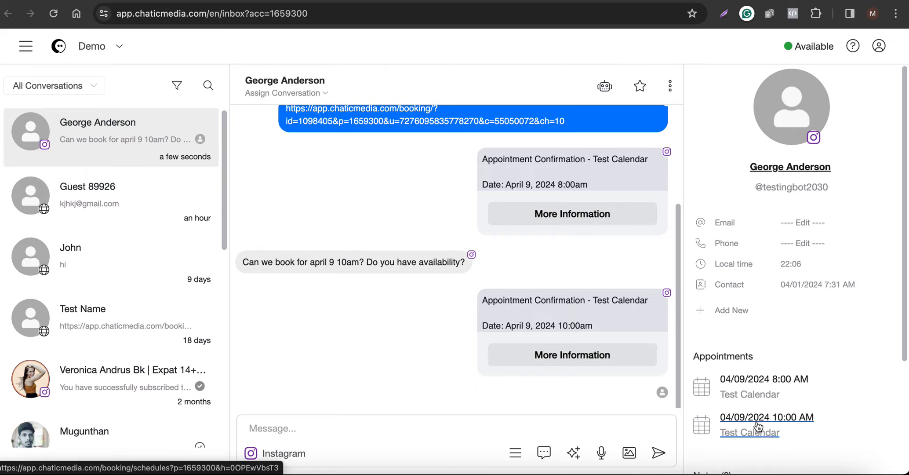
{"action": "left_click", "coordinate": [756, 386]}
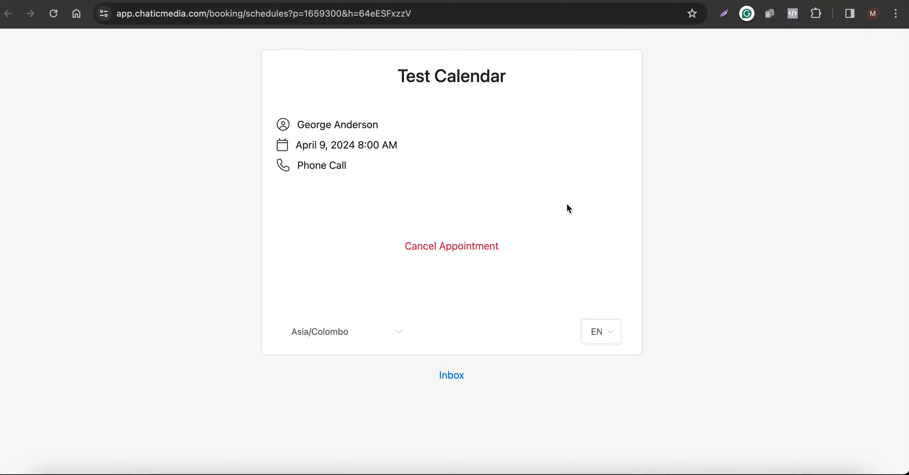
{"action": "left_click", "coordinate": [429, 246]}
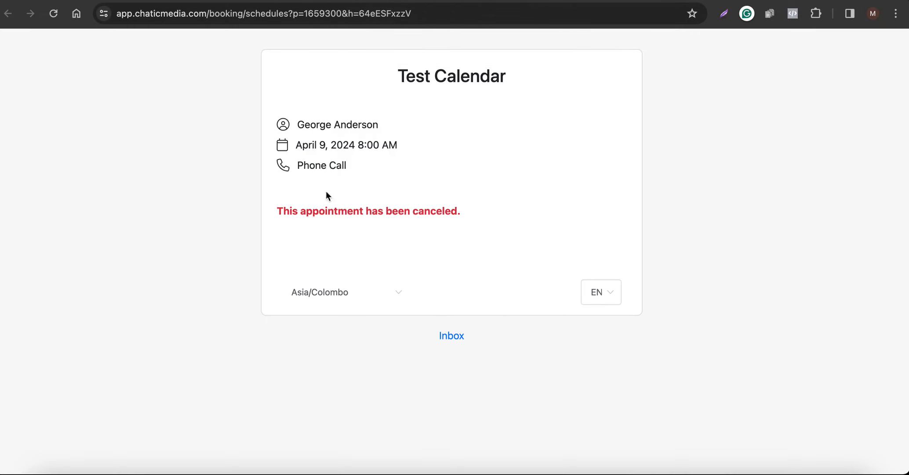
{"action": "left_click_drag", "start_coordinate": [277, 211], "coordinate": [444, 212]}
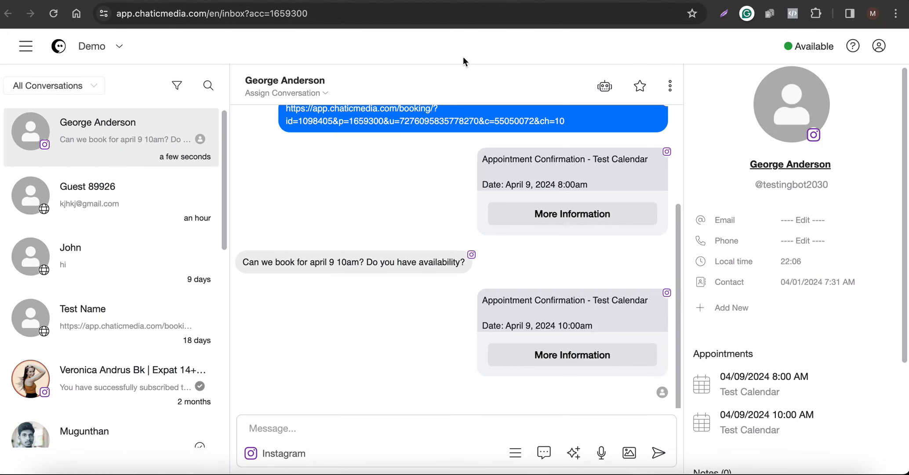
{"action": "left_click", "coordinate": [54, 14]}
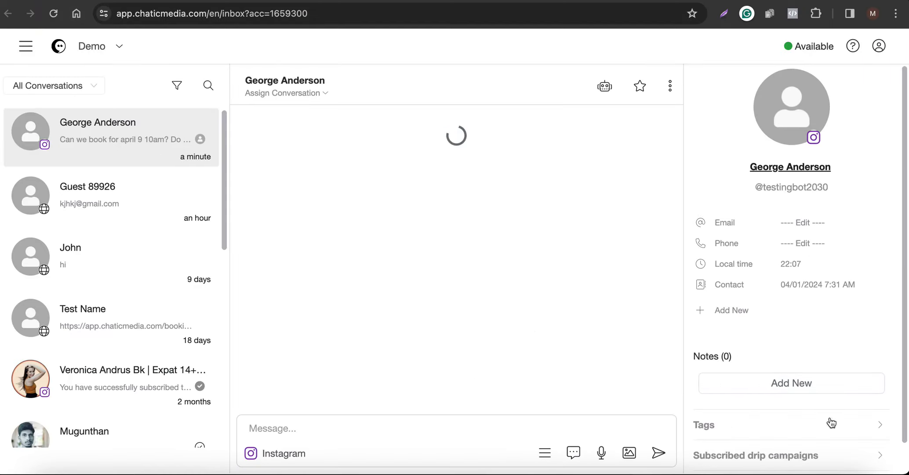
{"action": "left_click", "coordinate": [750, 380]}
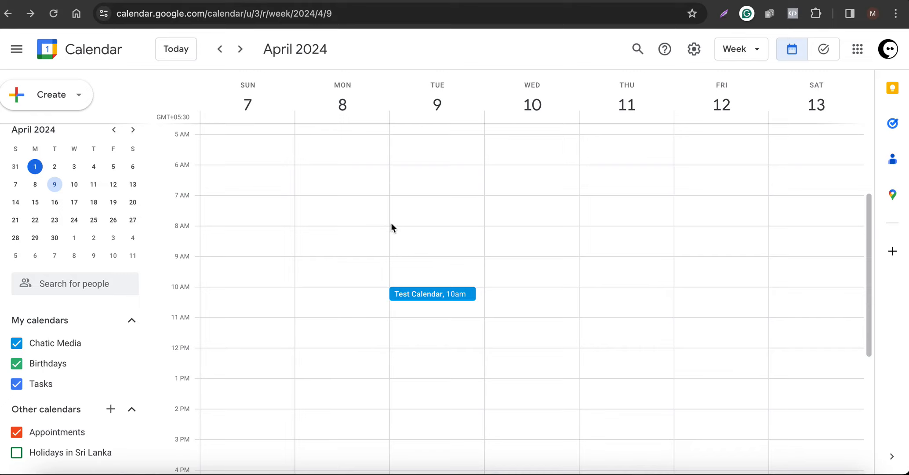
- In Google Calendar, create an event titled "busy" on Tuesday, April 9 from 7:45am to 10:00am
{"action": "left_click_drag", "start_coordinate": [391, 223], "coordinate": [477, 282]}
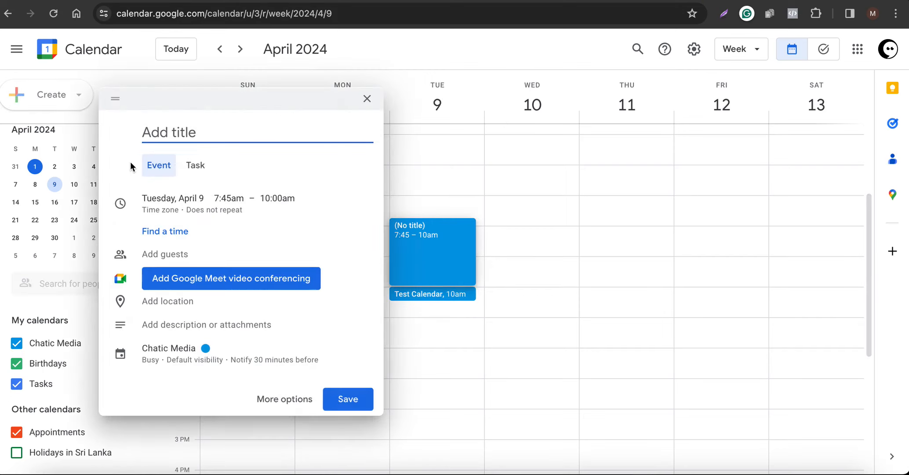
{"action": "type", "text": "busy"}
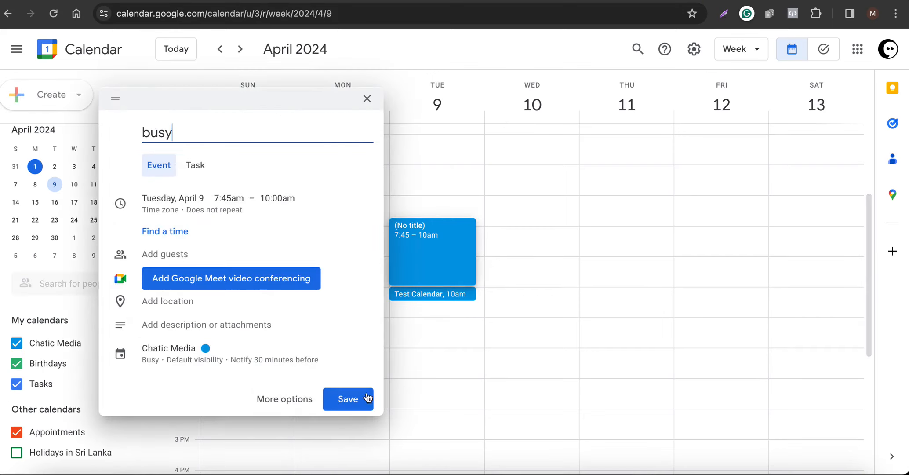
{"action": "left_click", "coordinate": [347, 400]}
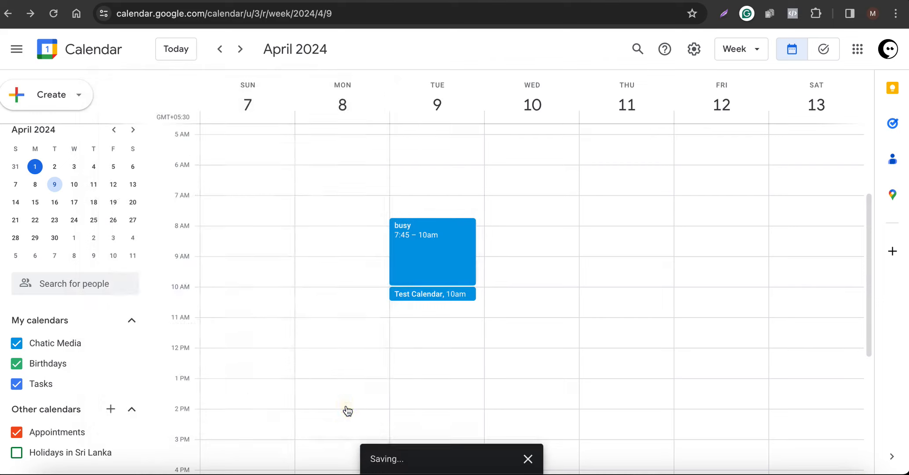
{"action": "left_click", "coordinate": [424, 254]}
{"action": "left_click", "coordinate": [414, 367]}
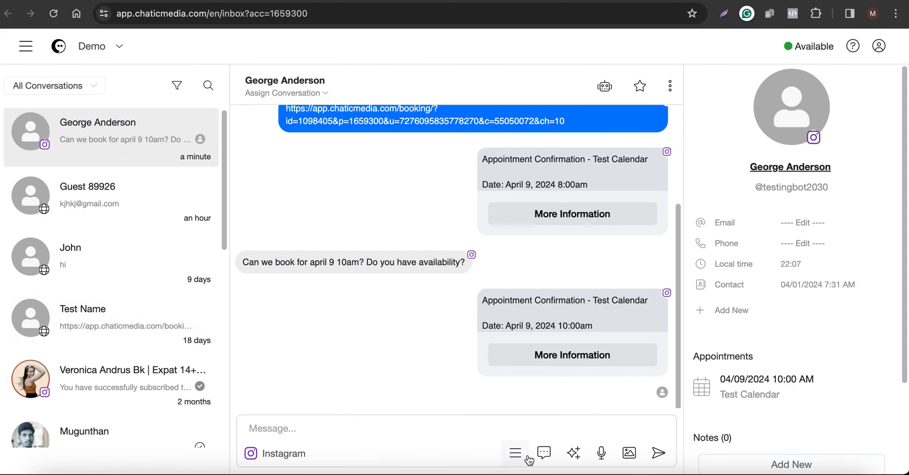
- From the inbox conversation, go to the Test Calendar link for a new appointment and check the time slots offered on April 9
{"action": "left_click", "coordinate": [517, 454]}
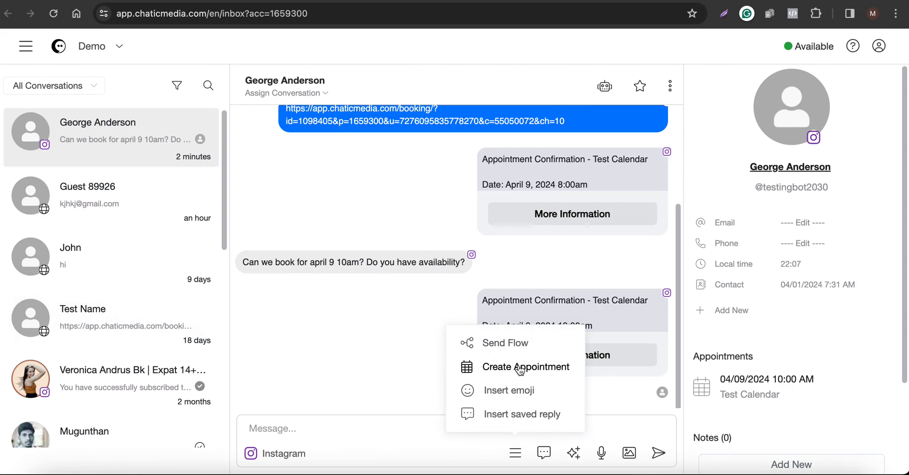
{"action": "left_click", "coordinate": [514, 369]}
{"action": "left_click", "coordinate": [369, 137]}
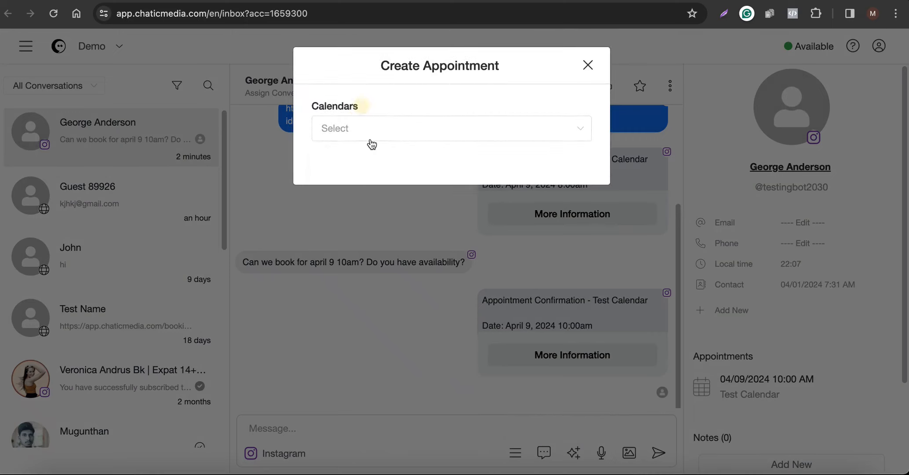
{"action": "left_click", "coordinate": [362, 173]}
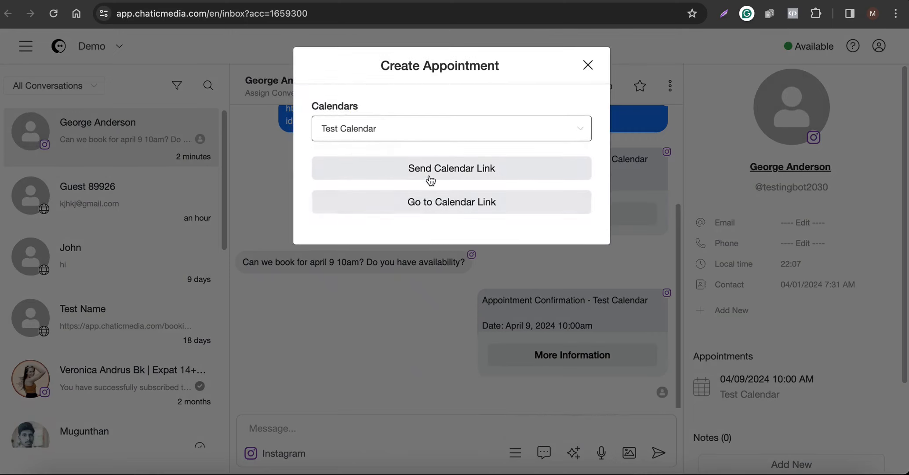
{"action": "left_click", "coordinate": [426, 203]}
{"action": "left_click", "coordinate": [400, 280]}
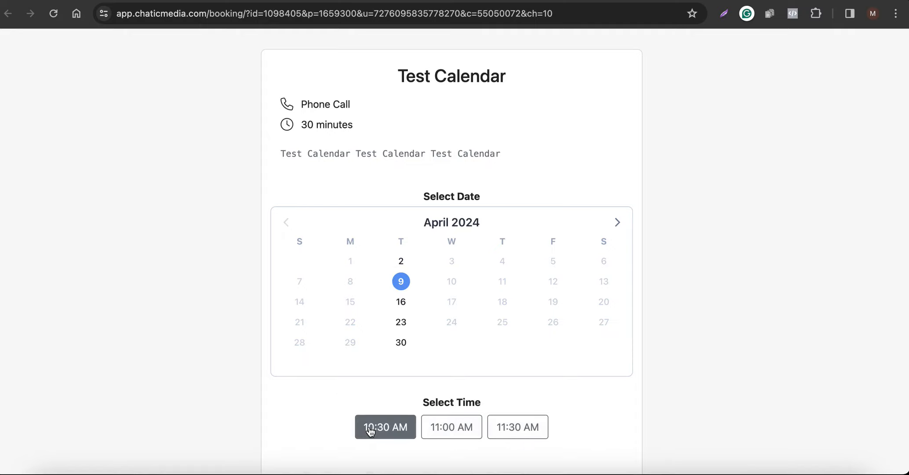
- In Google Calendar, check the "busy" and Test Calendar events on April 9 against the time slots offered on the booking page
{"action": "left_click", "coordinate": [722, 1]}
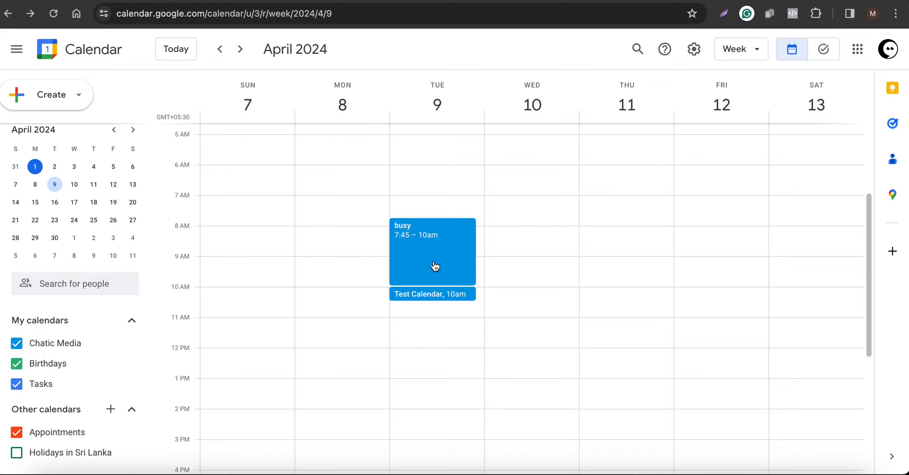
{"action": "left_click", "coordinate": [438, 299]}
{"action": "left_click", "coordinate": [541, 278]}
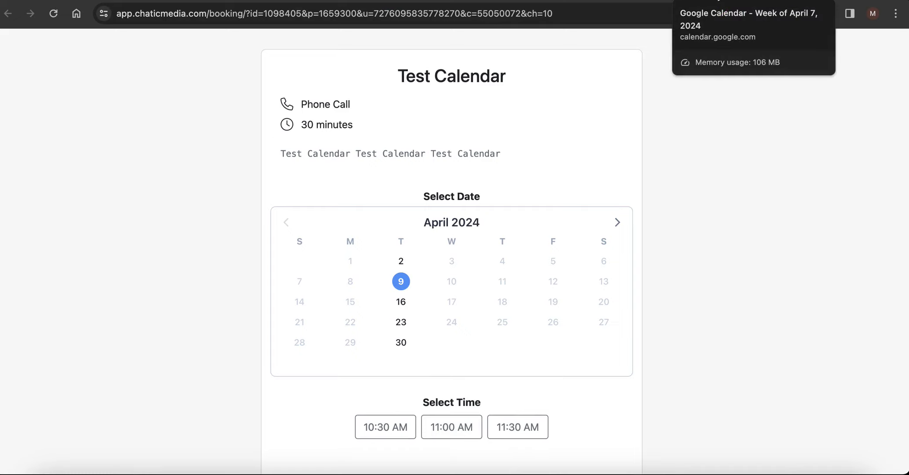
{"action": "left_click", "coordinate": [719, 0]}
{"action": "left_click_drag", "start_coordinate": [493, 204], "coordinate": [576, 320]}
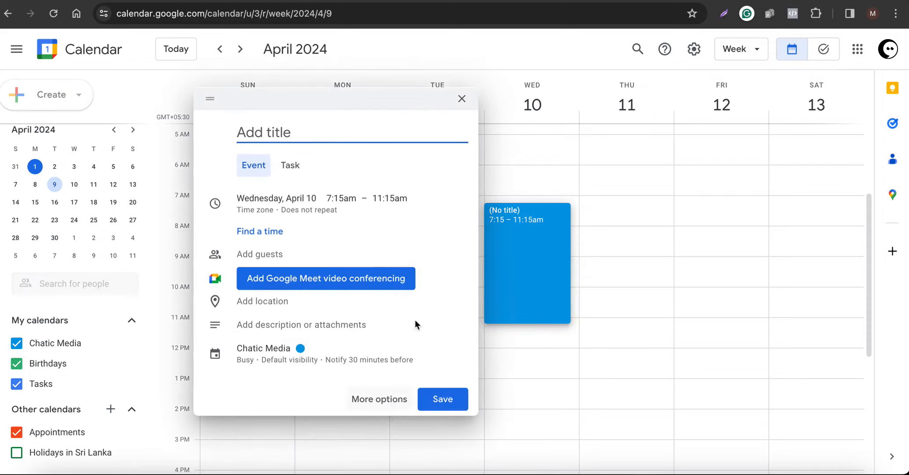
{"action": "left_click", "coordinate": [460, 104]}
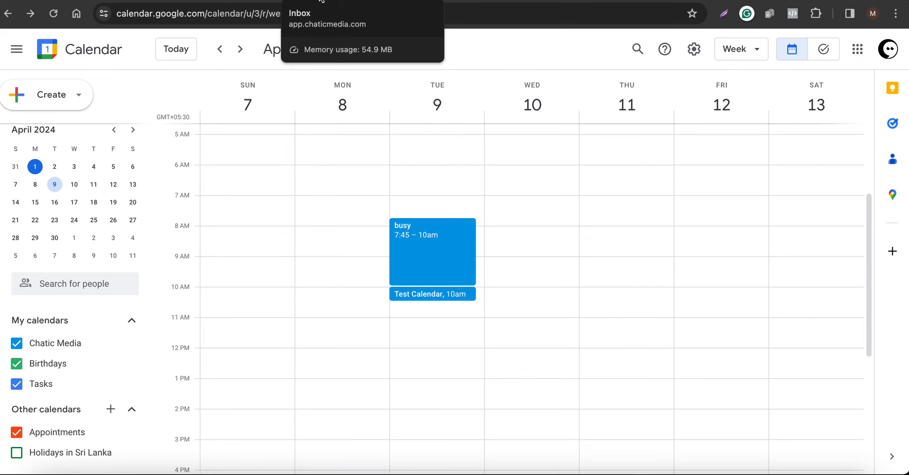
- Review the April 9 10:00am appointment confirmation in the inbox conversation and compare it with the "Booking confirmation - Test Calendar" flow
{"action": "left_click", "coordinate": [321, 1]}
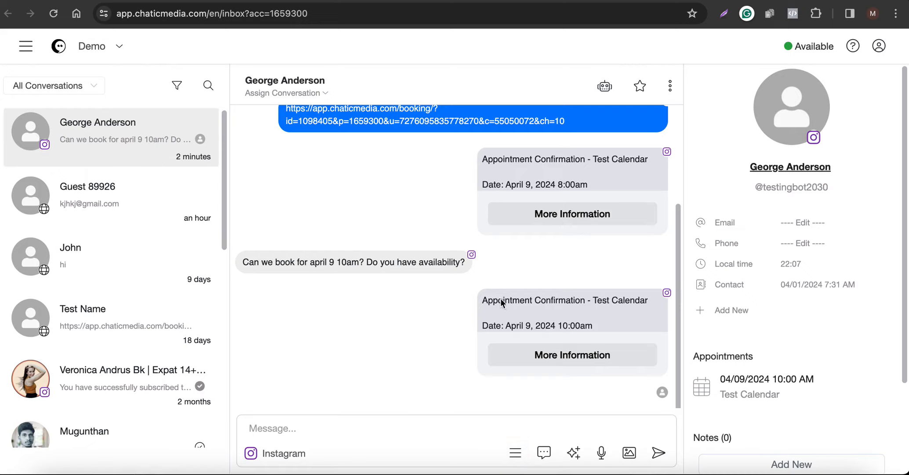
{"action": "left_click_drag", "start_coordinate": [480, 300], "coordinate": [607, 320]}
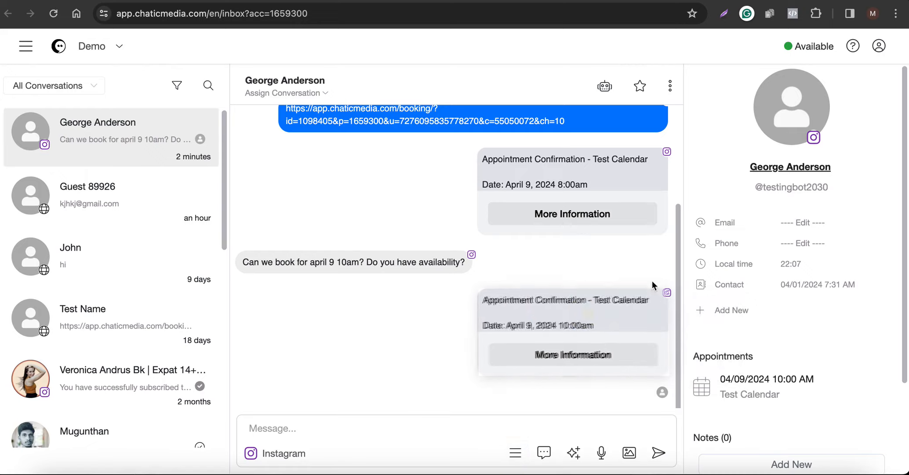
{"action": "left_click", "coordinate": [167, 1]}
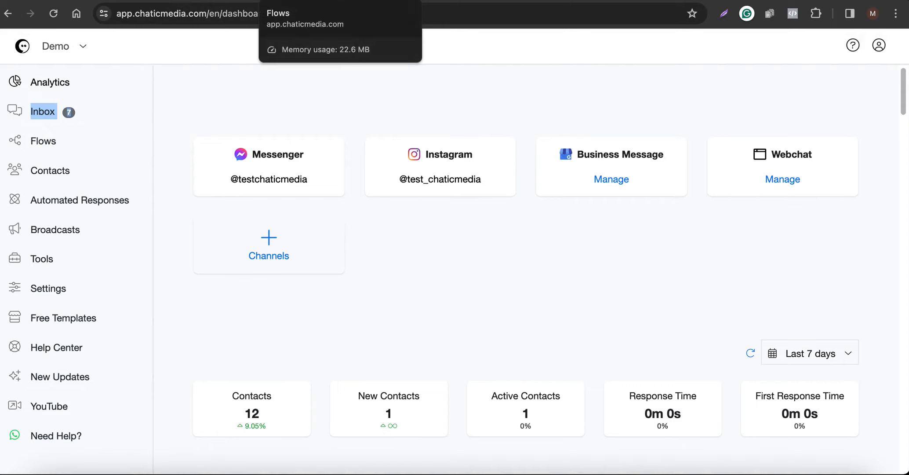
{"action": "left_click", "coordinate": [285, 1]}
{"action": "scroll", "coordinate": [341, 317], "scroll_direction": "down", "scroll_amount": 2}
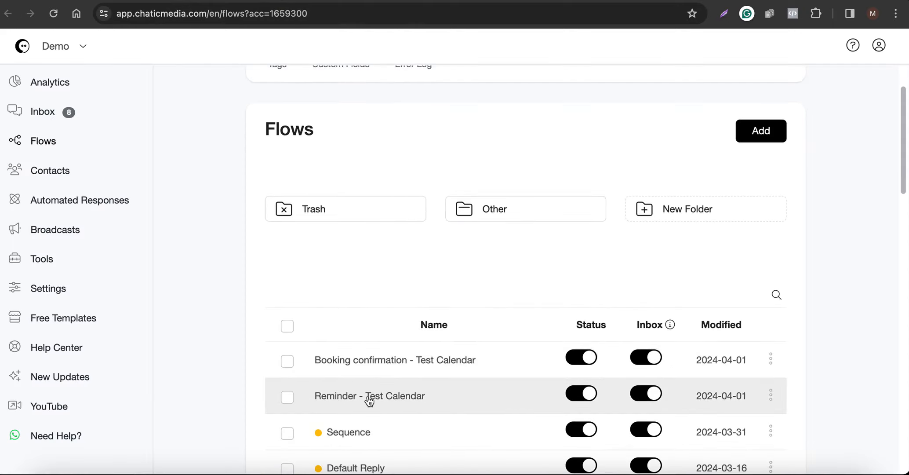
{"action": "left_click", "coordinate": [414, 368]}
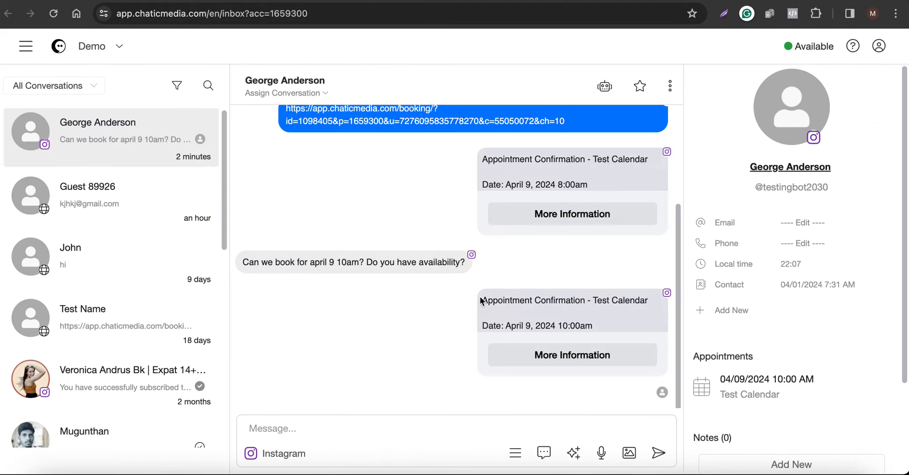
{"action": "left_click_drag", "start_coordinate": [480, 298], "coordinate": [615, 303]}
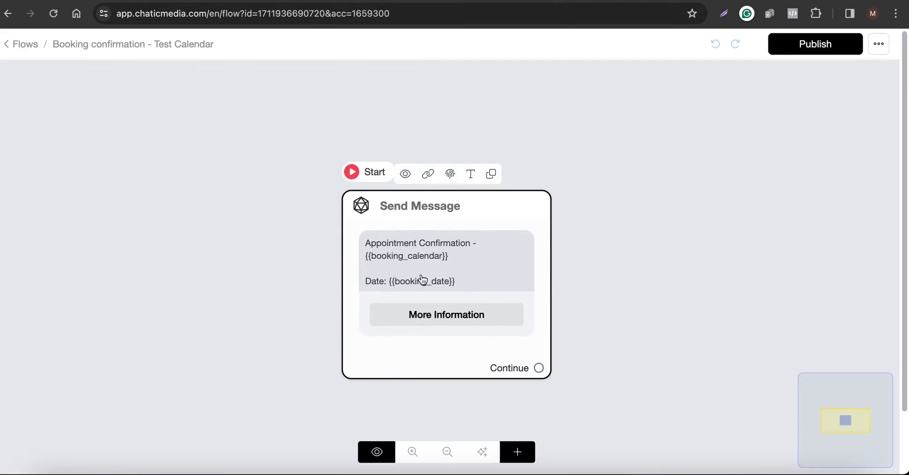
- Examine the Send Message text and the More Information button's link in the booking confirmation flow, leaving both unedited
{"action": "left_click", "coordinate": [421, 278]}
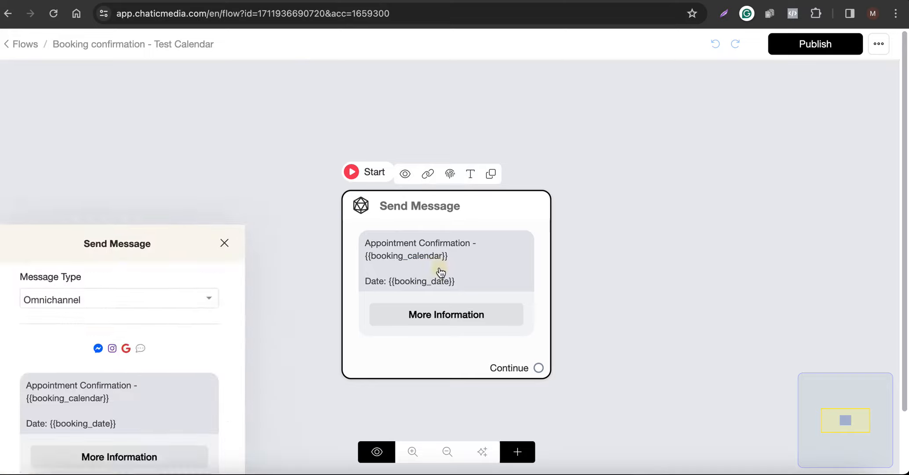
{"action": "left_click_drag", "start_coordinate": [178, 223], "coordinate": [1, 213]}
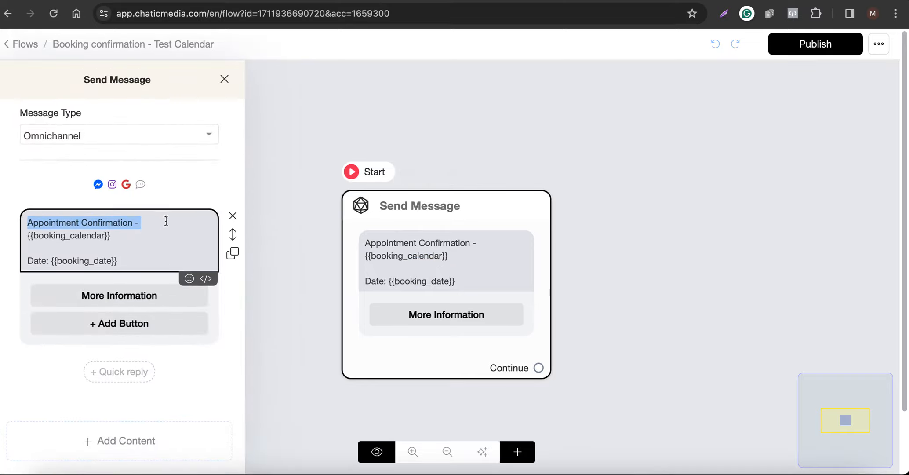
{"action": "left_click", "coordinate": [125, 293]}
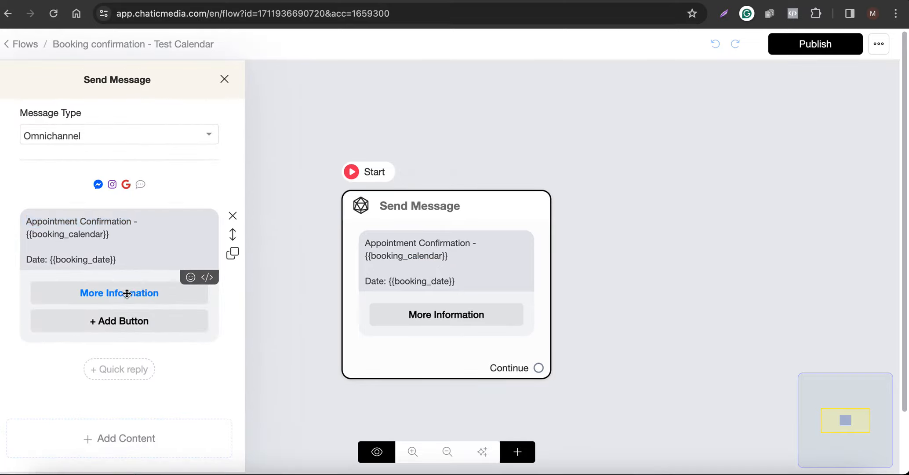
{"action": "left_click_drag", "start_coordinate": [365, 222], "coordinate": [219, 205]}
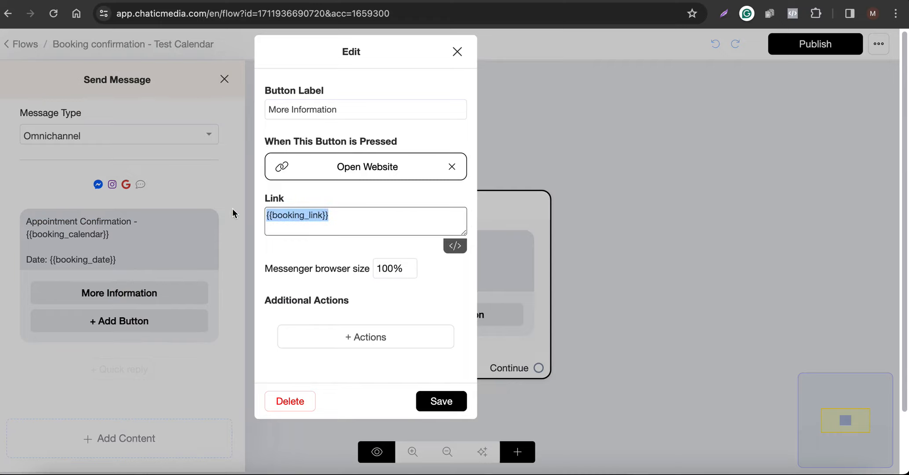
{"action": "left_click", "coordinate": [457, 54]}
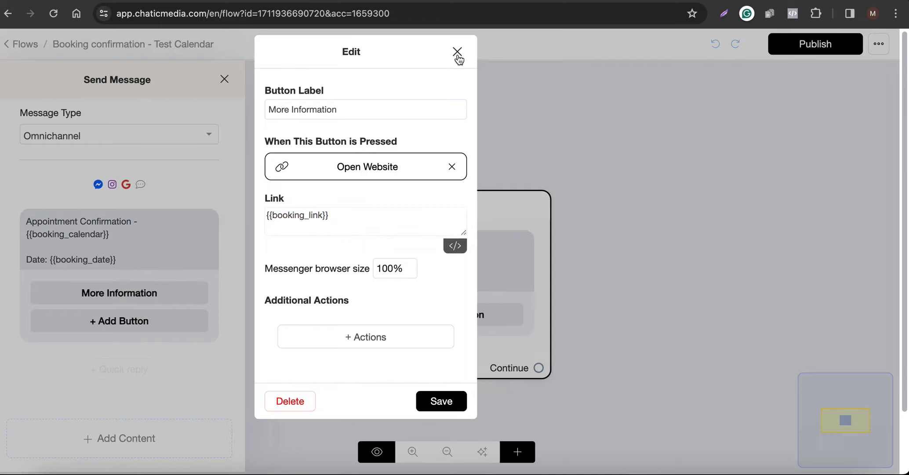
{"action": "left_click", "coordinate": [572, 168]}
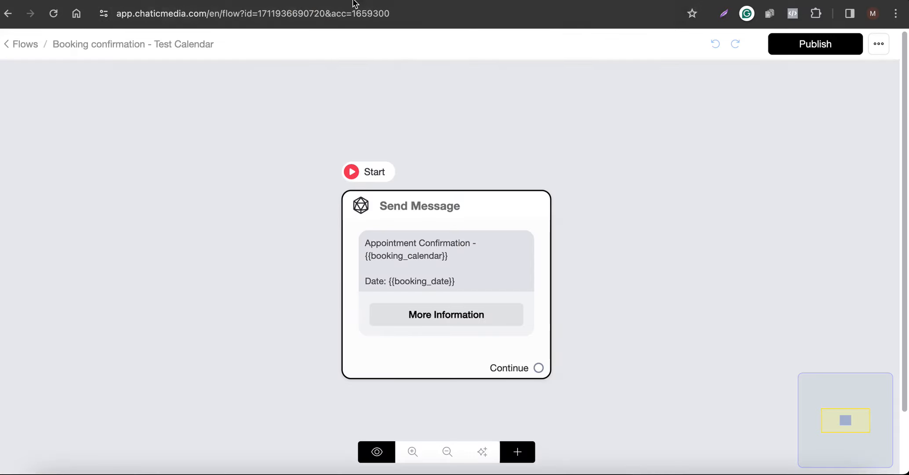
- Open the "Reminder - Test Calendar" flow from the flow list and examine its Send Message text
{"action": "left_click", "coordinate": [15, 51]}
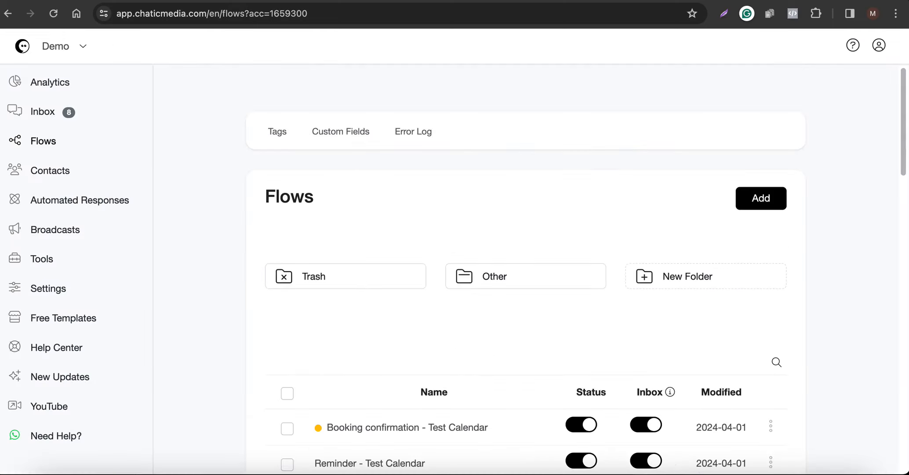
{"action": "scroll", "coordinate": [369, 357], "scroll_direction": "down", "scroll_amount": 2}
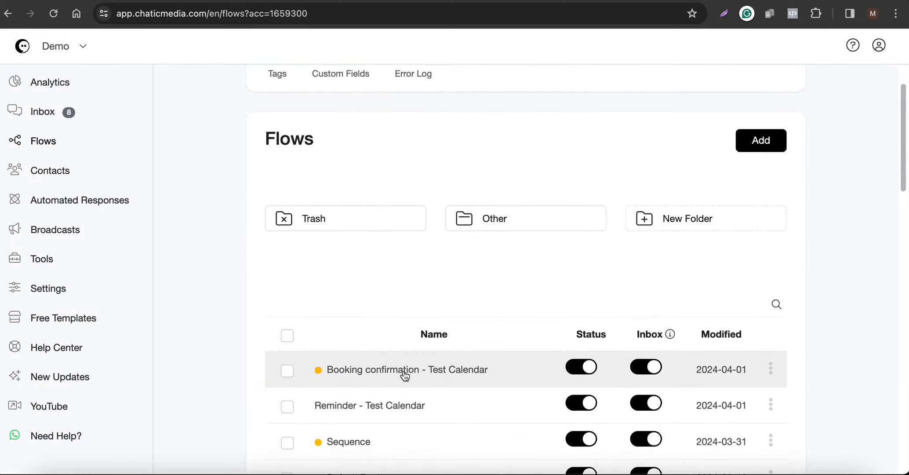
{"action": "left_click", "coordinate": [386, 415]}
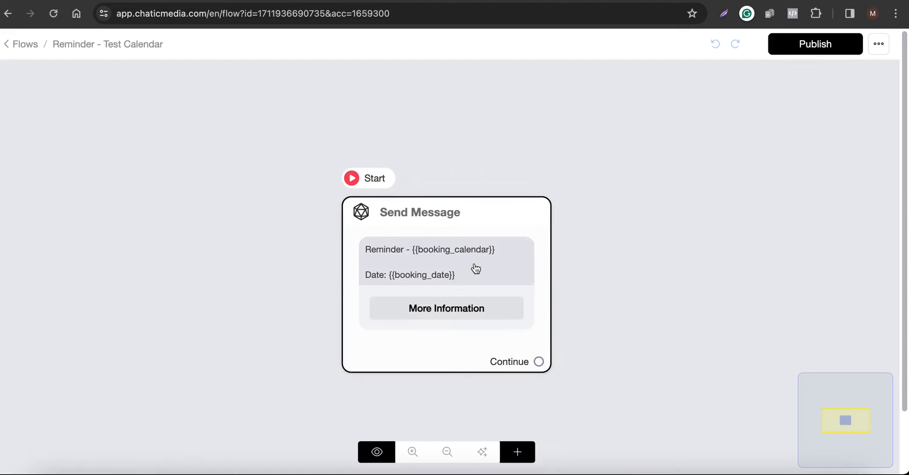
{"action": "left_click", "coordinate": [516, 249]}
{"action": "left_click", "coordinate": [406, 279]}
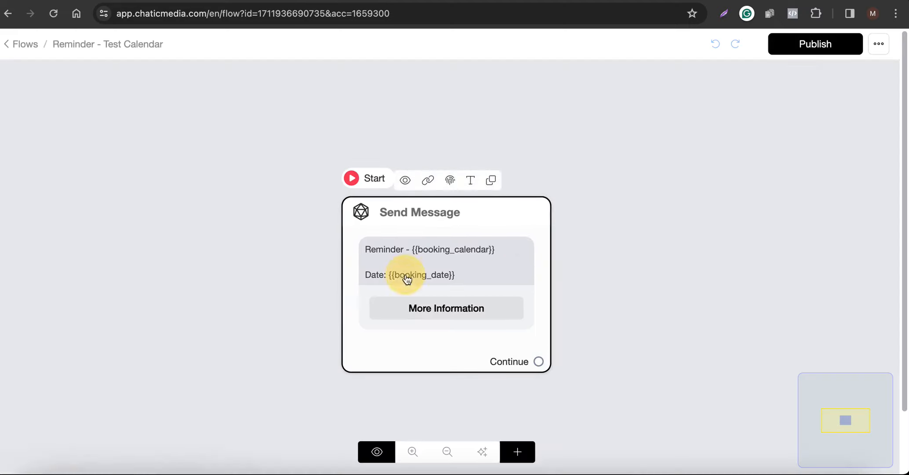
{"action": "left_click_drag", "start_coordinate": [62, 221], "coordinate": [7, 221]}
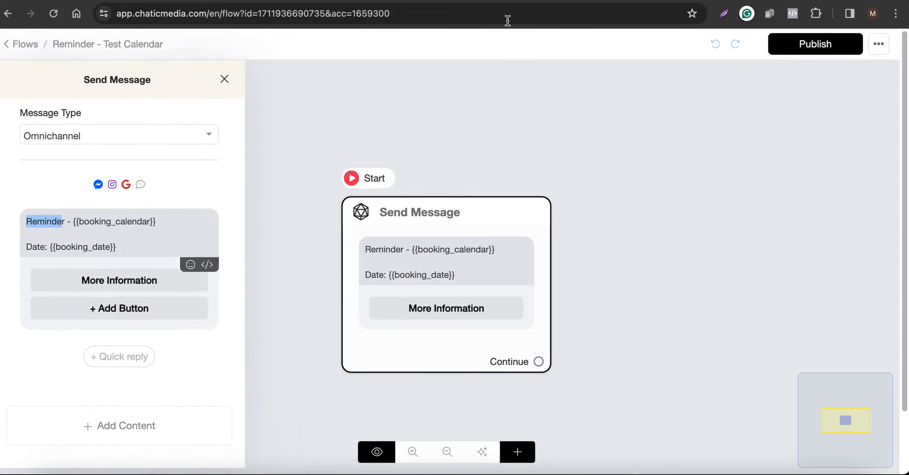
- Review the Test Calendar's notification settings, including the reminders and the flows selectable for a new one, and leave without saving
{"action": "left_click", "coordinate": [444, 1]}
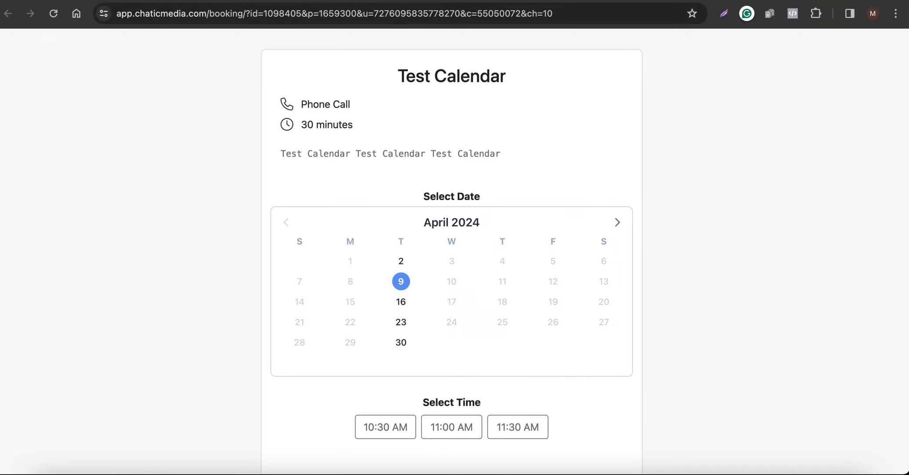
{"action": "left_click", "coordinate": [516, 1]}
{"action": "left_click", "coordinate": [587, 2]}
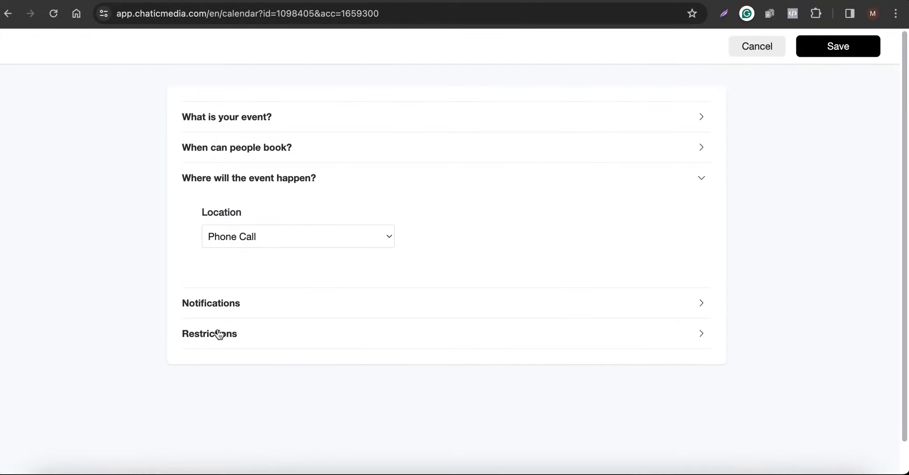
{"action": "left_click", "coordinate": [226, 313]}
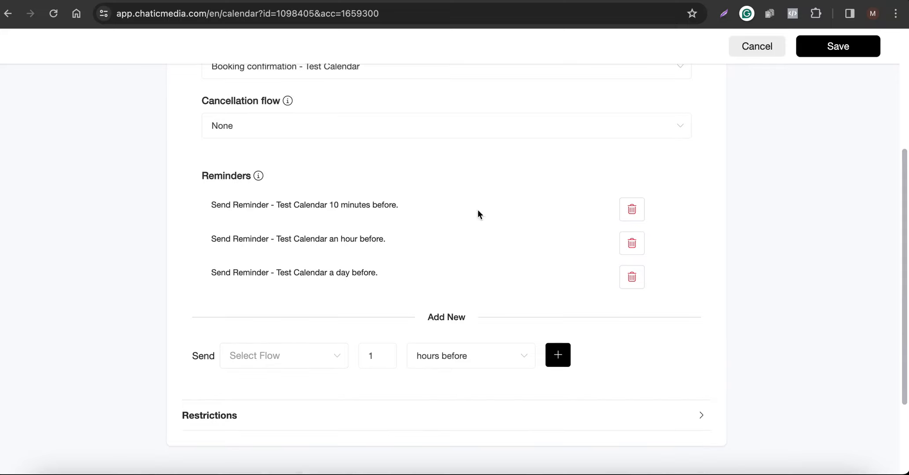
{"action": "left_click", "coordinate": [293, 366]}
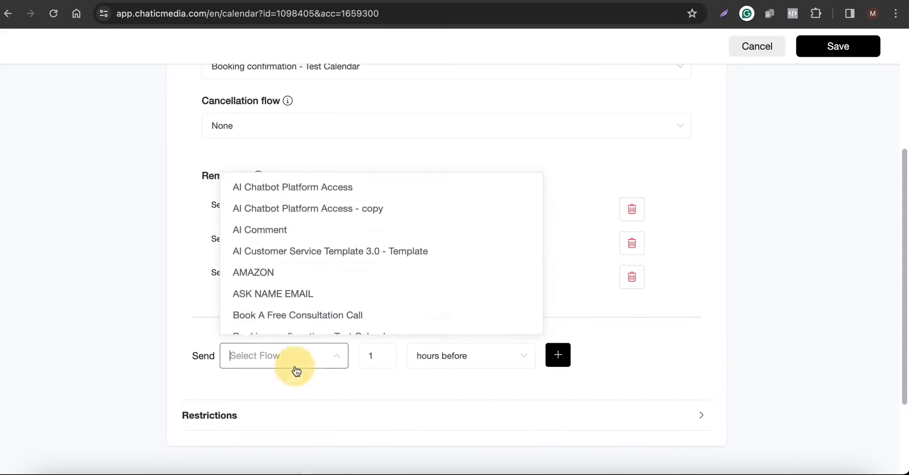
{"action": "scroll", "coordinate": [243, 258], "scroll_direction": "down", "scroll_amount": 5}
{"action": "scroll", "coordinate": [243, 257], "scroll_direction": "up", "scroll_amount": 3}
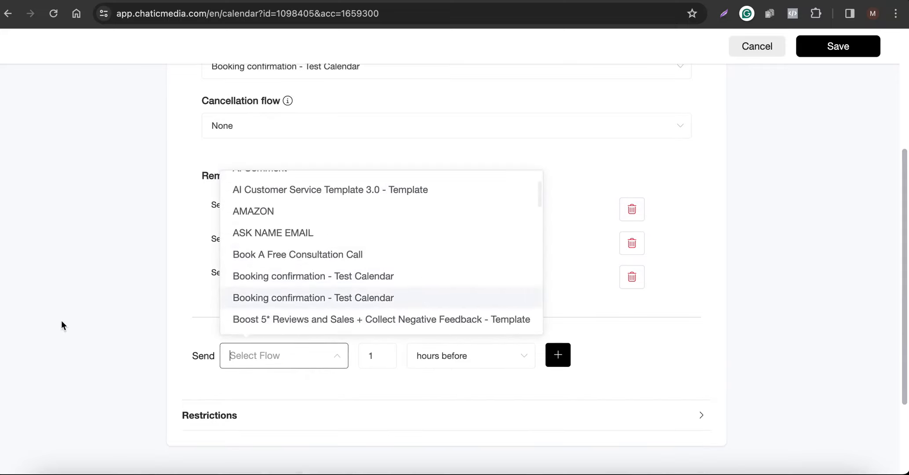
{"action": "left_click", "coordinate": [756, 47]}
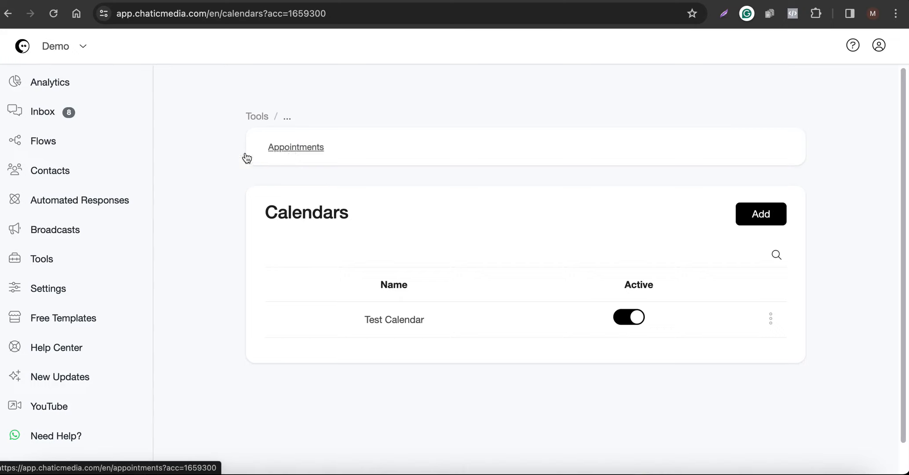
- Open the appointments list and check the date and status of the two April 9 Test Calendar bookings
{"action": "left_click", "coordinate": [290, 150]}
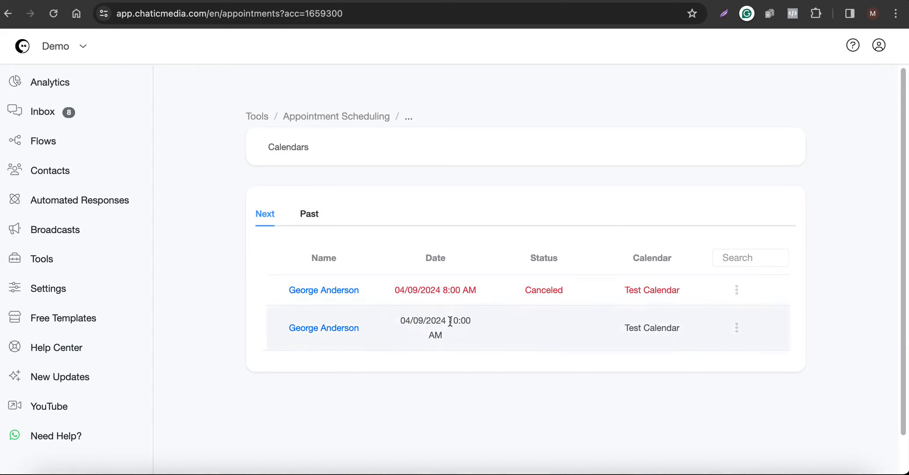
{"action": "left_click_drag", "start_coordinate": [483, 339], "coordinate": [375, 318]}
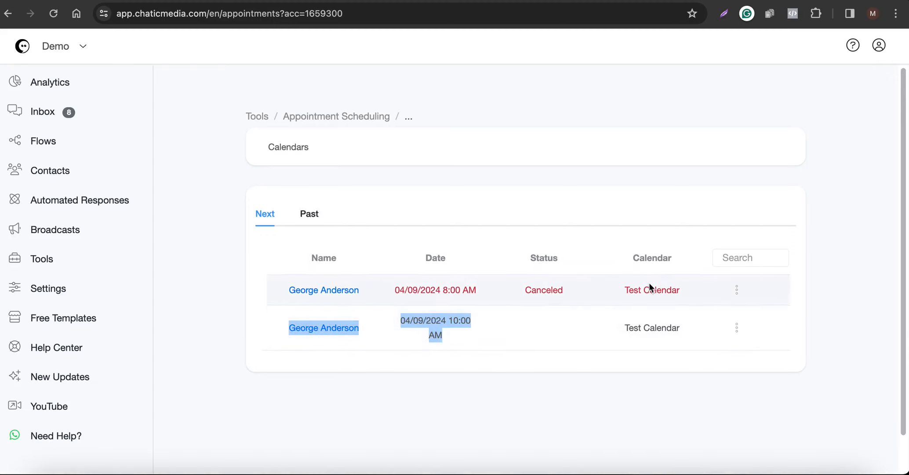
{"action": "left_click_drag", "start_coordinate": [567, 290], "coordinate": [494, 289]}
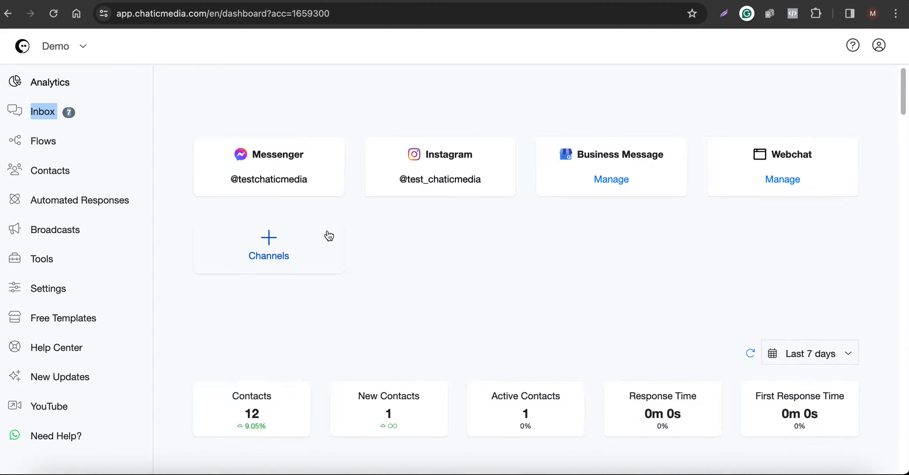
- Open the channel settings and look through the messaging channels that can be connected
{"action": "left_click", "coordinate": [46, 288]}
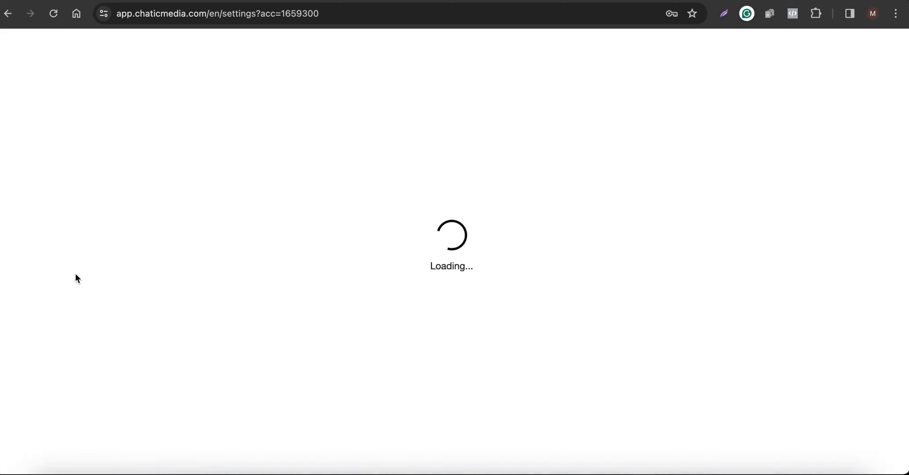
{"action": "left_click", "coordinate": [315, 141]}
{"action": "scroll", "coordinate": [290, 296], "scroll_direction": "down", "scroll_amount": 3}
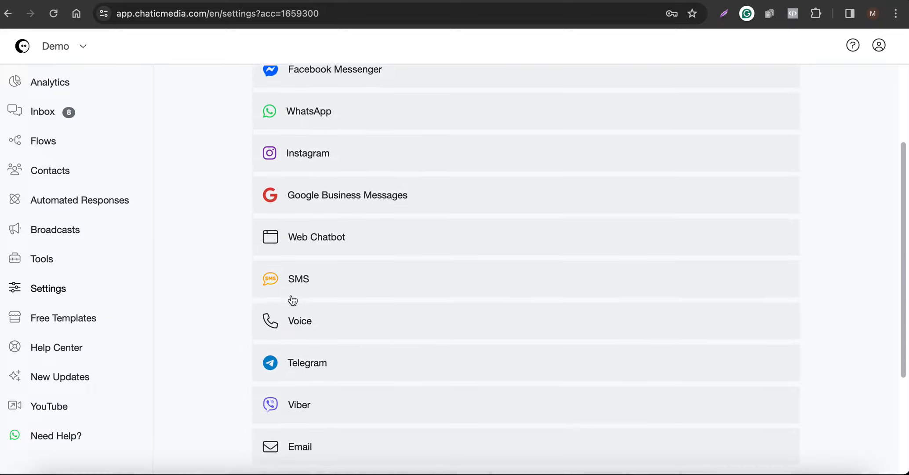
{"action": "scroll", "coordinate": [290, 301], "scroll_direction": "up", "scroll_amount": 1}
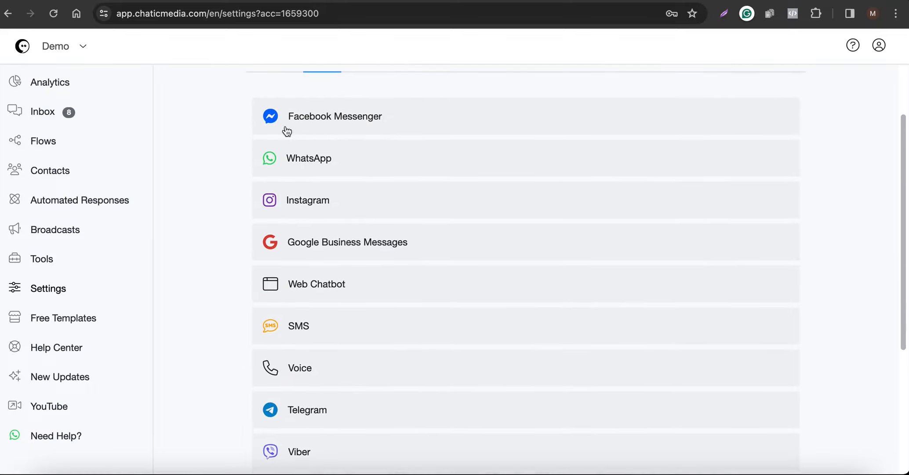